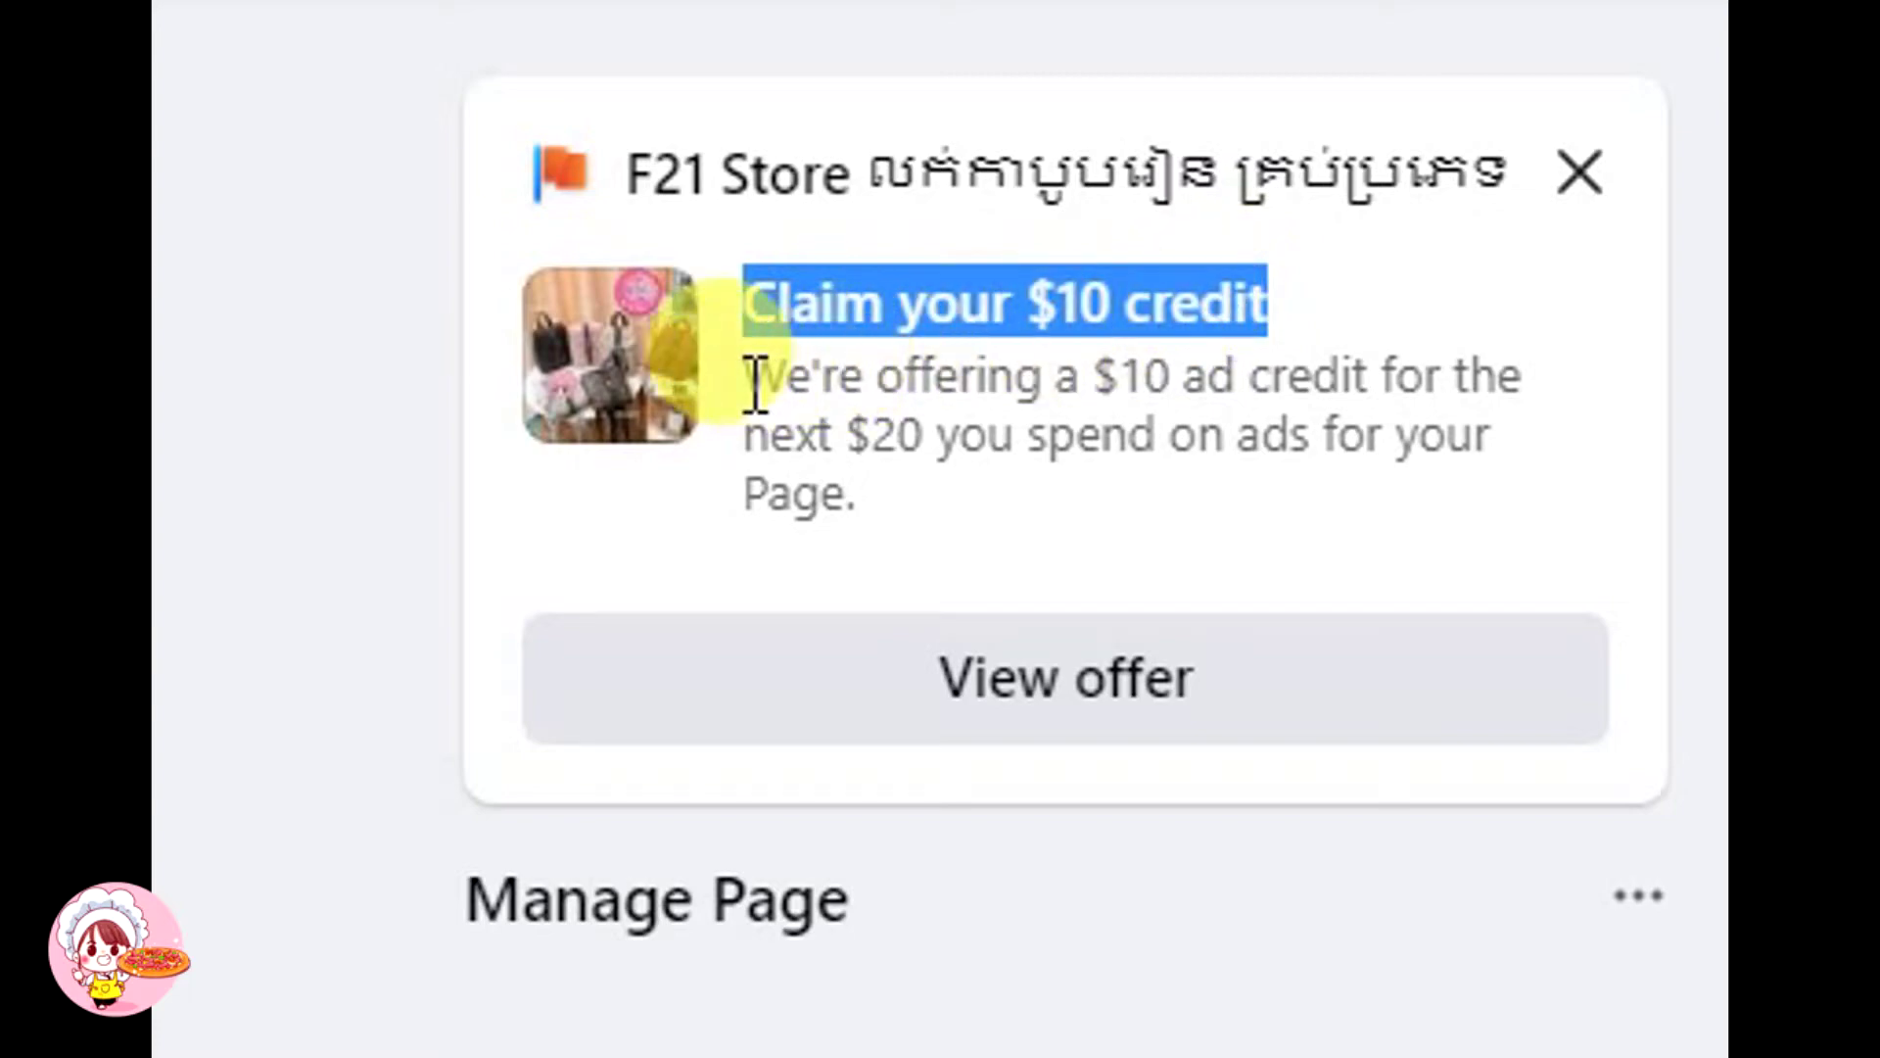
Read the $10 ad credit offer and open the email "You can still get $10 off your ads" among Gmail's Updates.
left_click_drag(756, 383, 1533, 509)
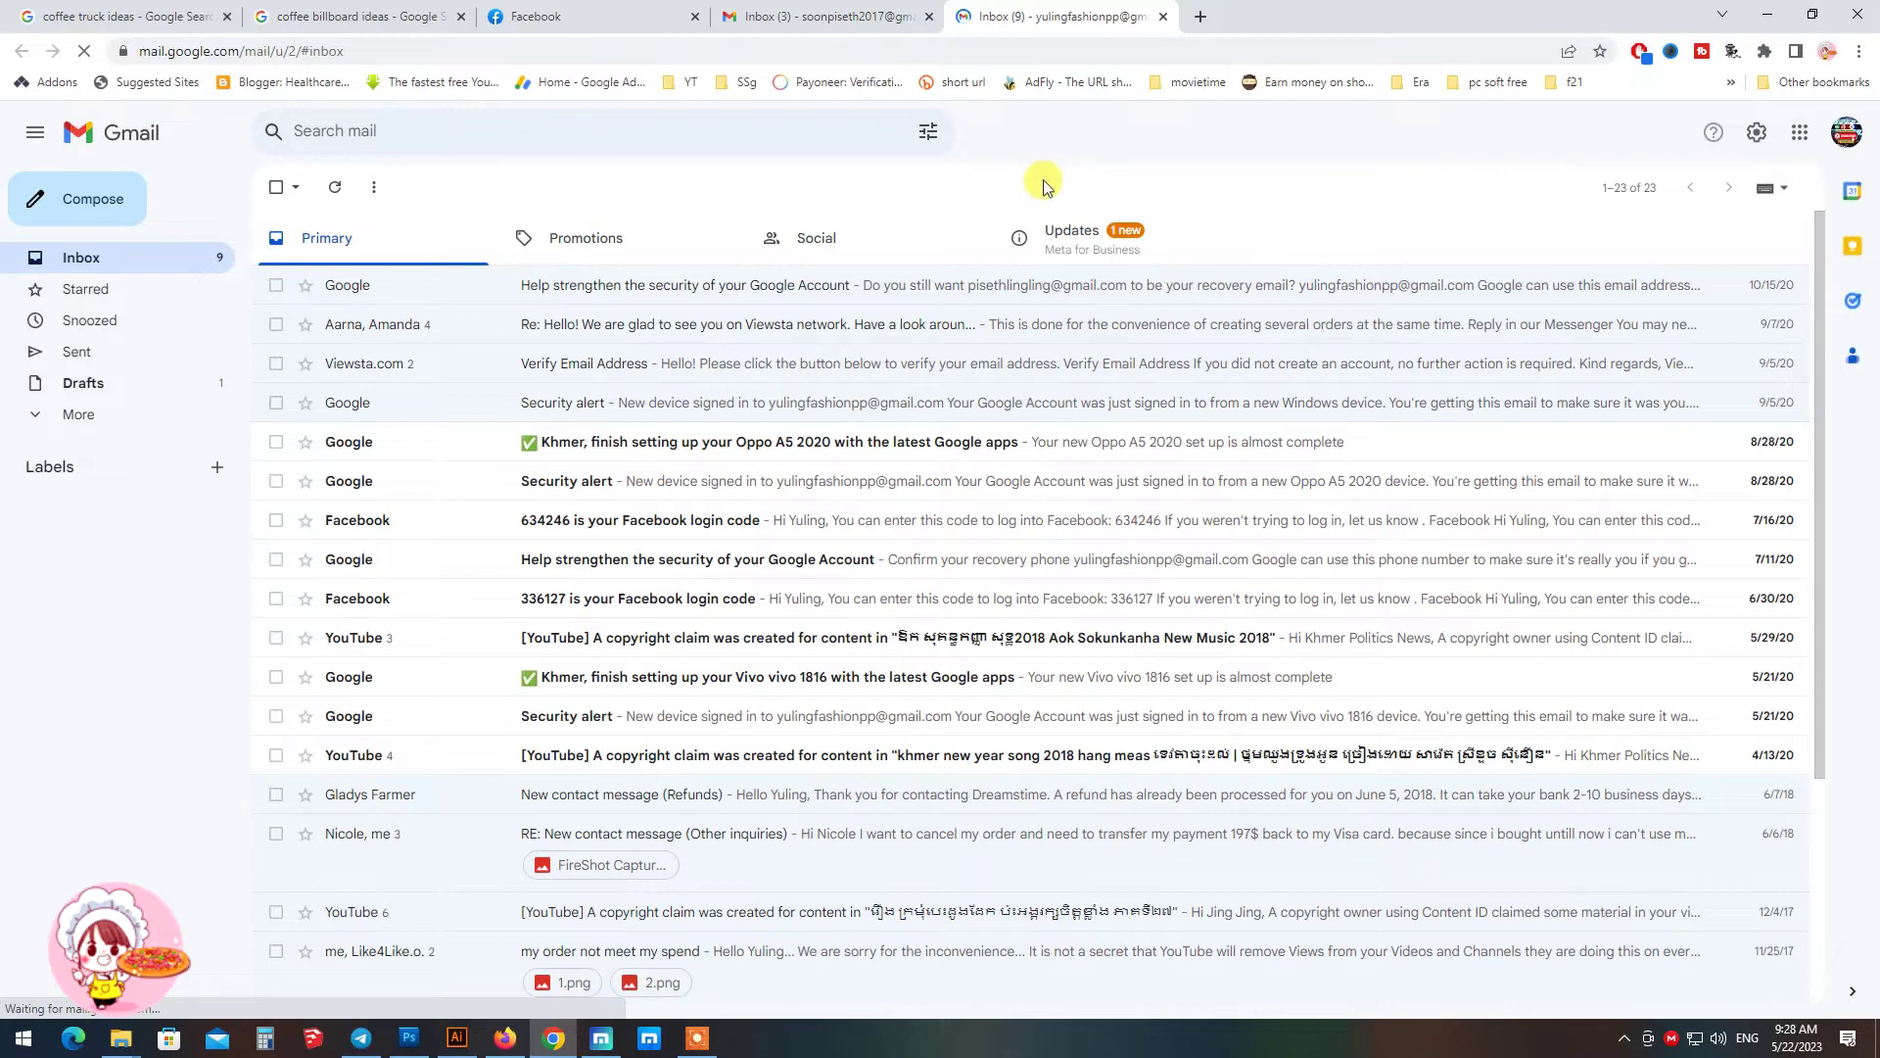
left_click(1087, 242)
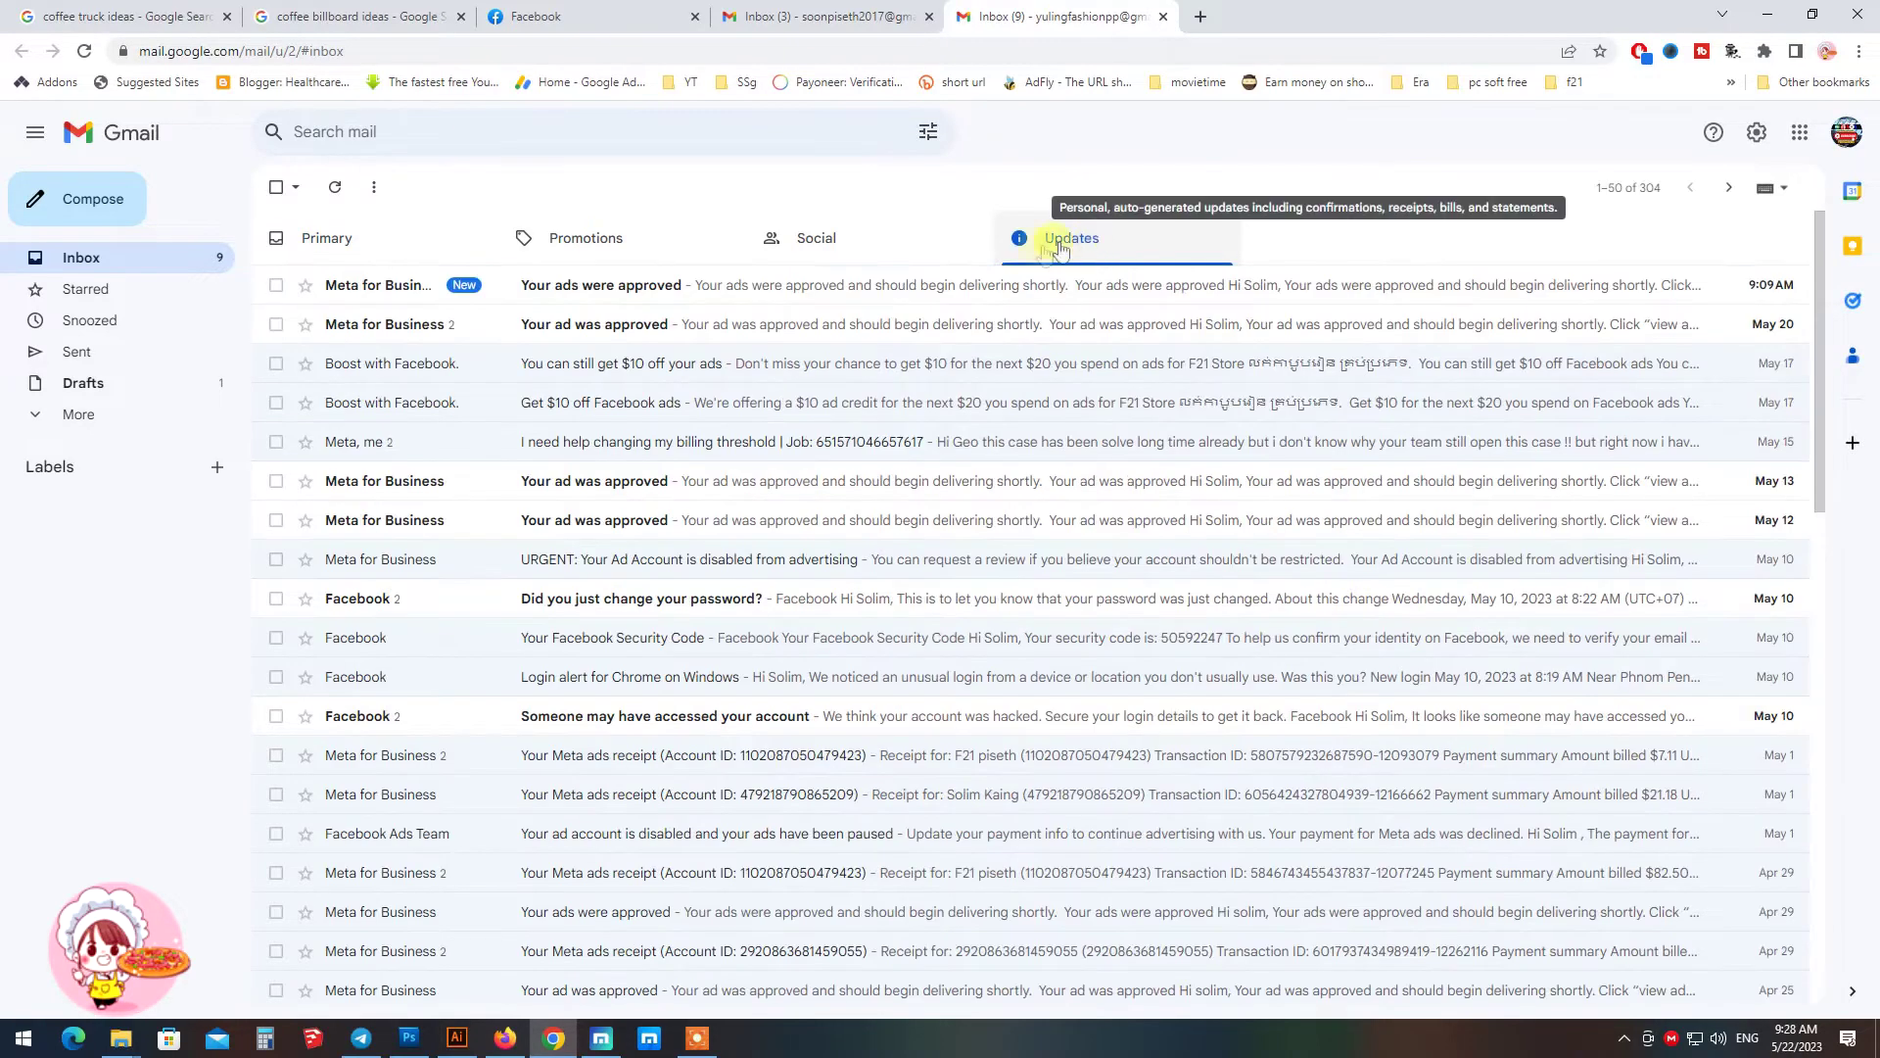
left_click(788, 364)
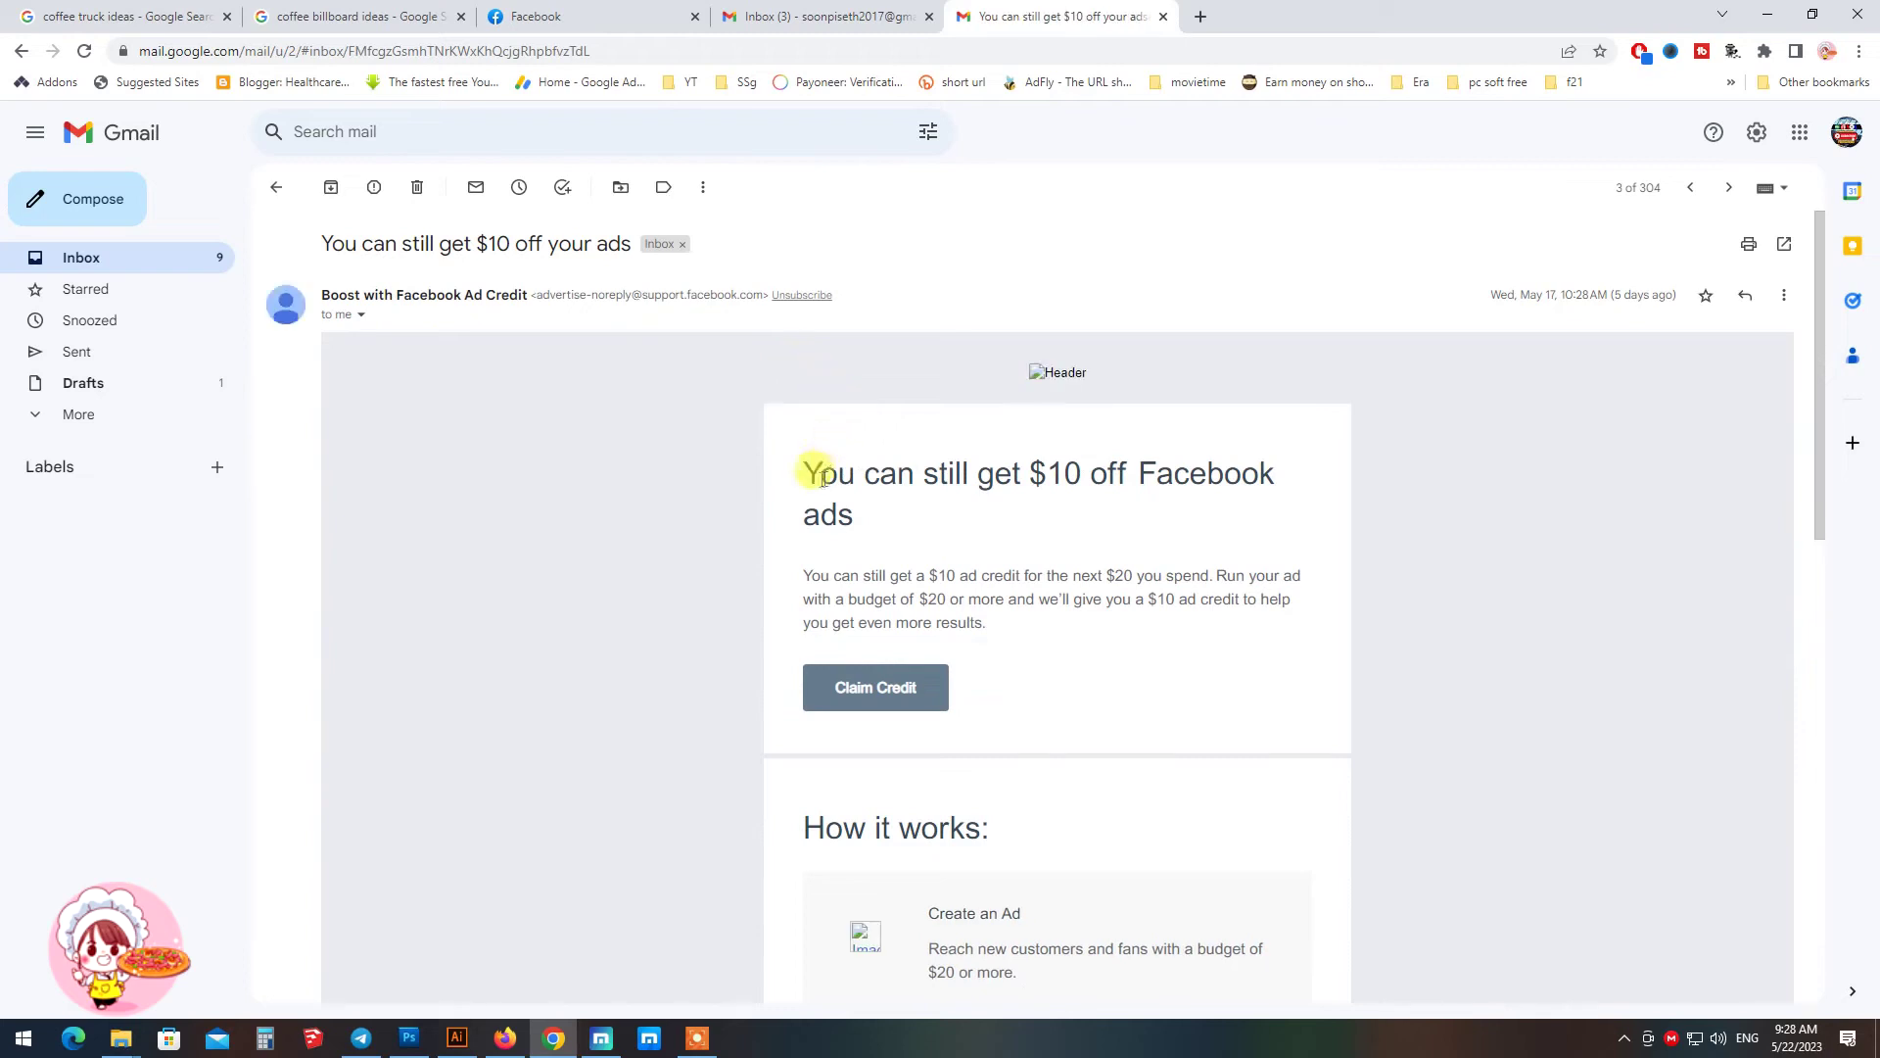
Read the email's headline and its "How it works" section on earning the ad credit.
left_click_drag(805, 464, 938, 529)
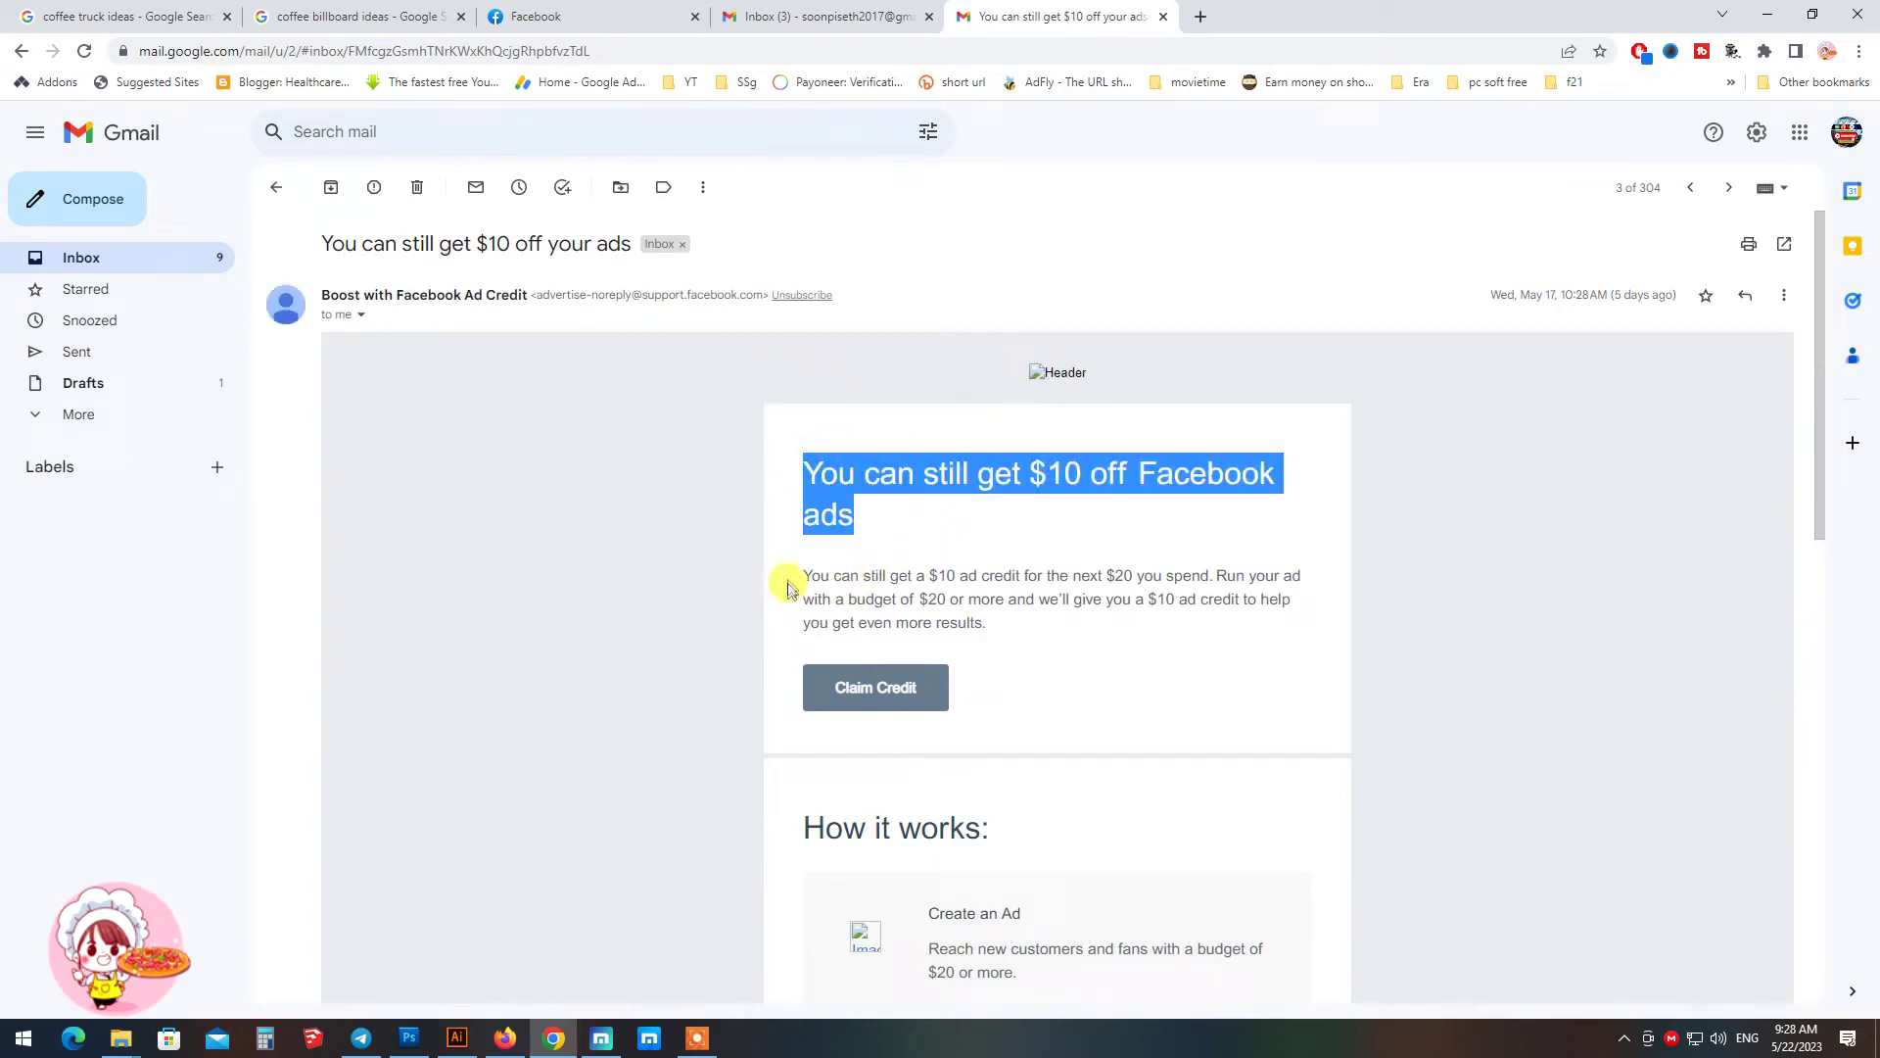
scroll(793, 575, "down", 4)
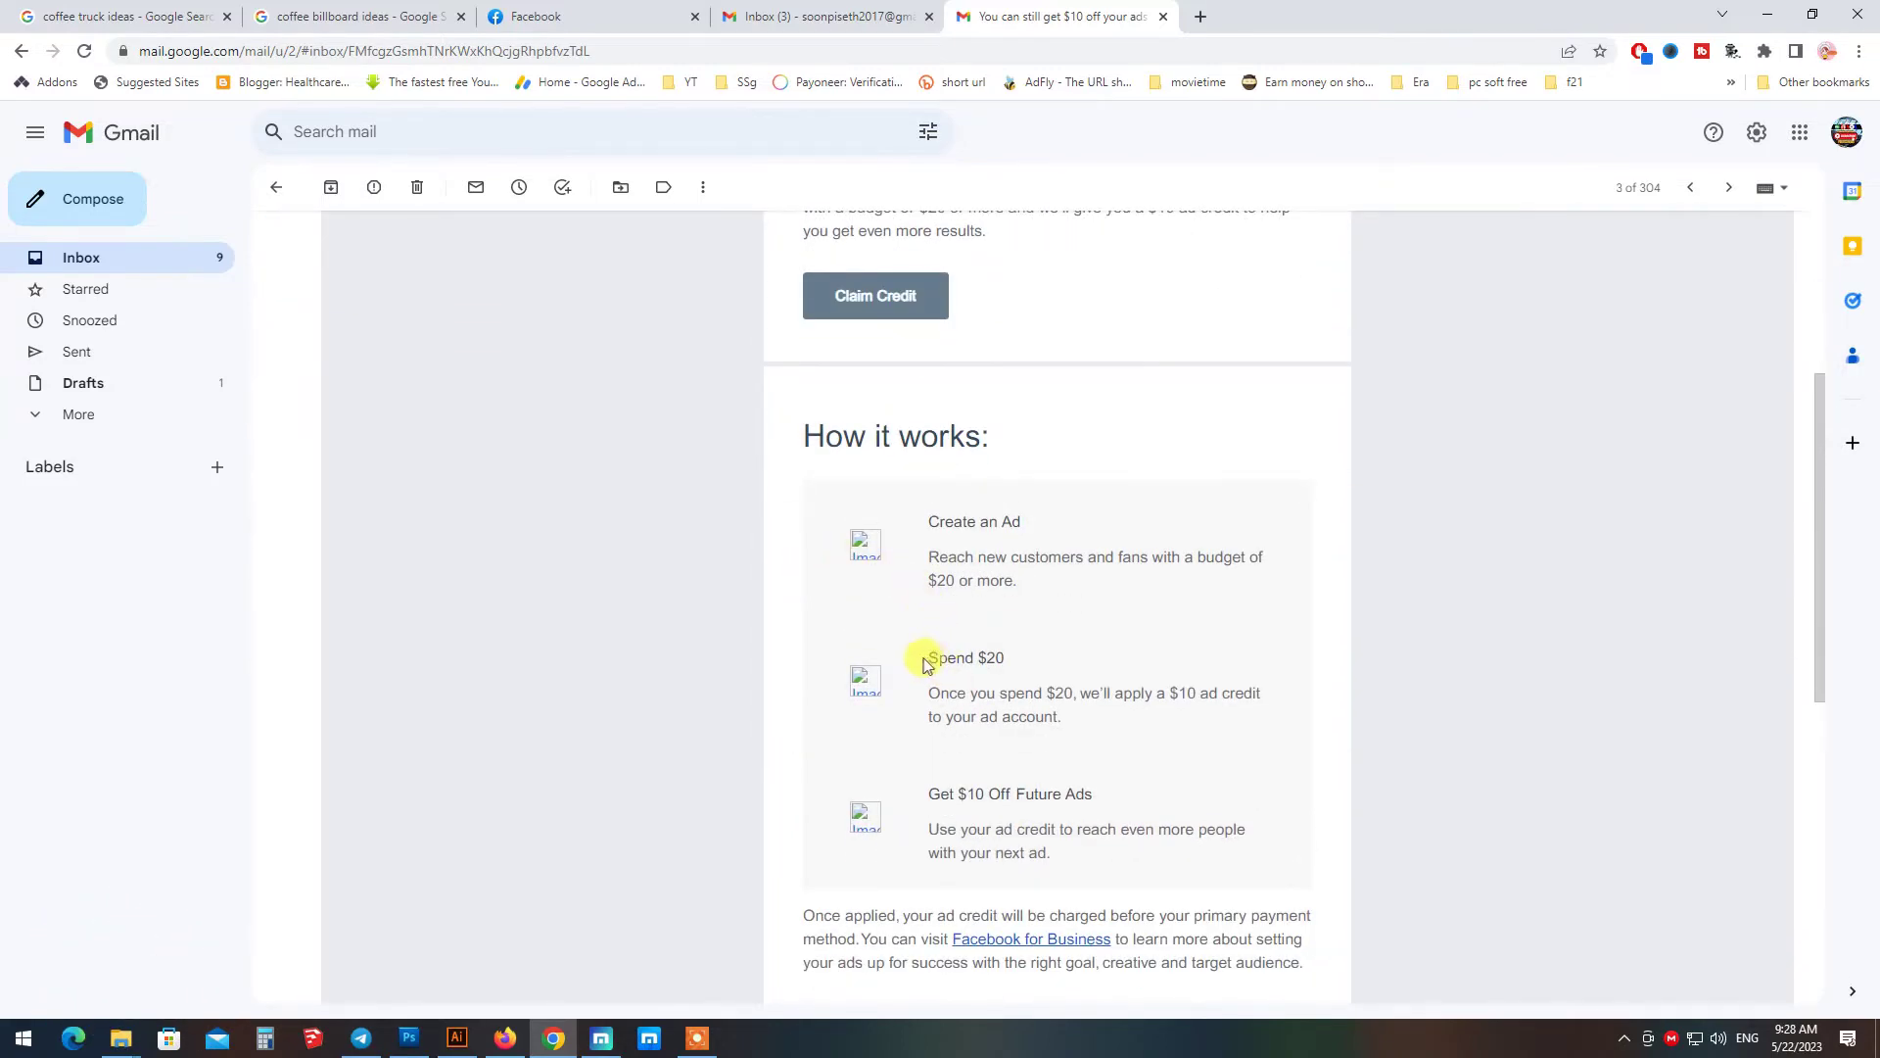
left_click_drag(930, 689, 1095, 734)
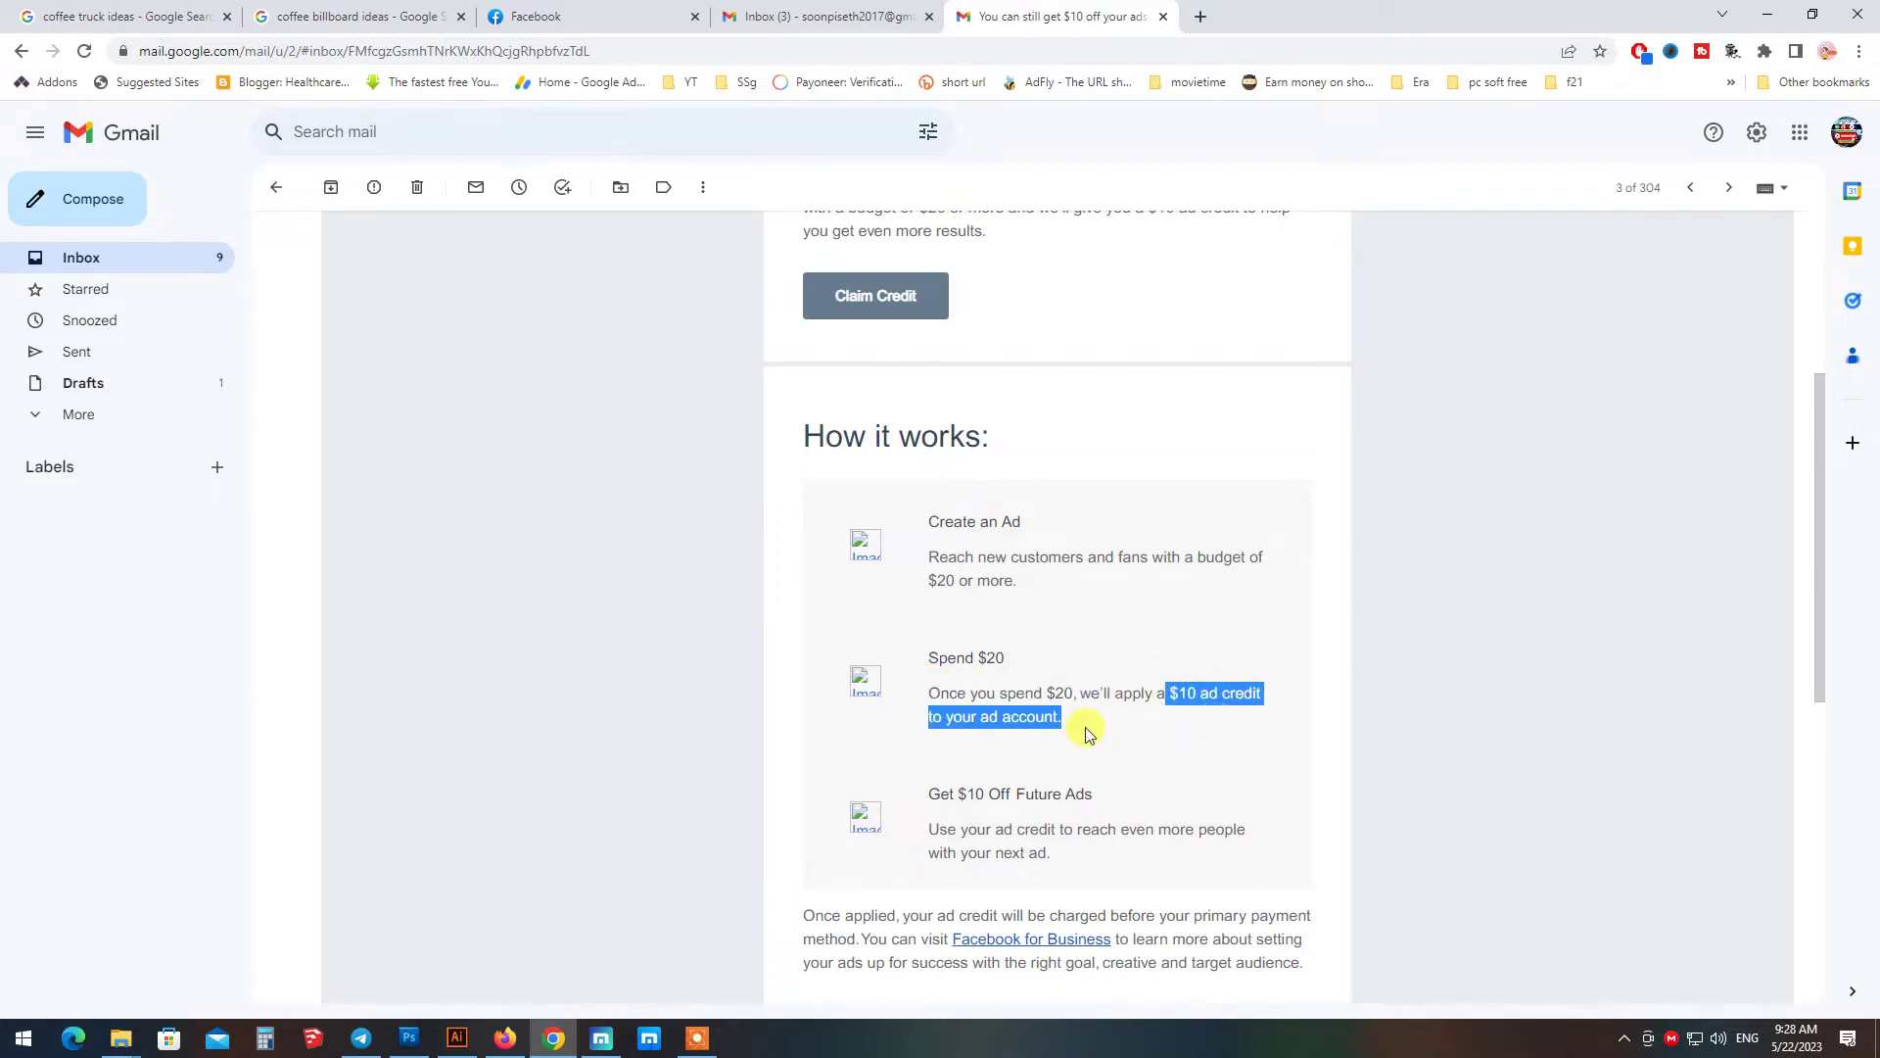
scroll(1016, 500, "up", 3)
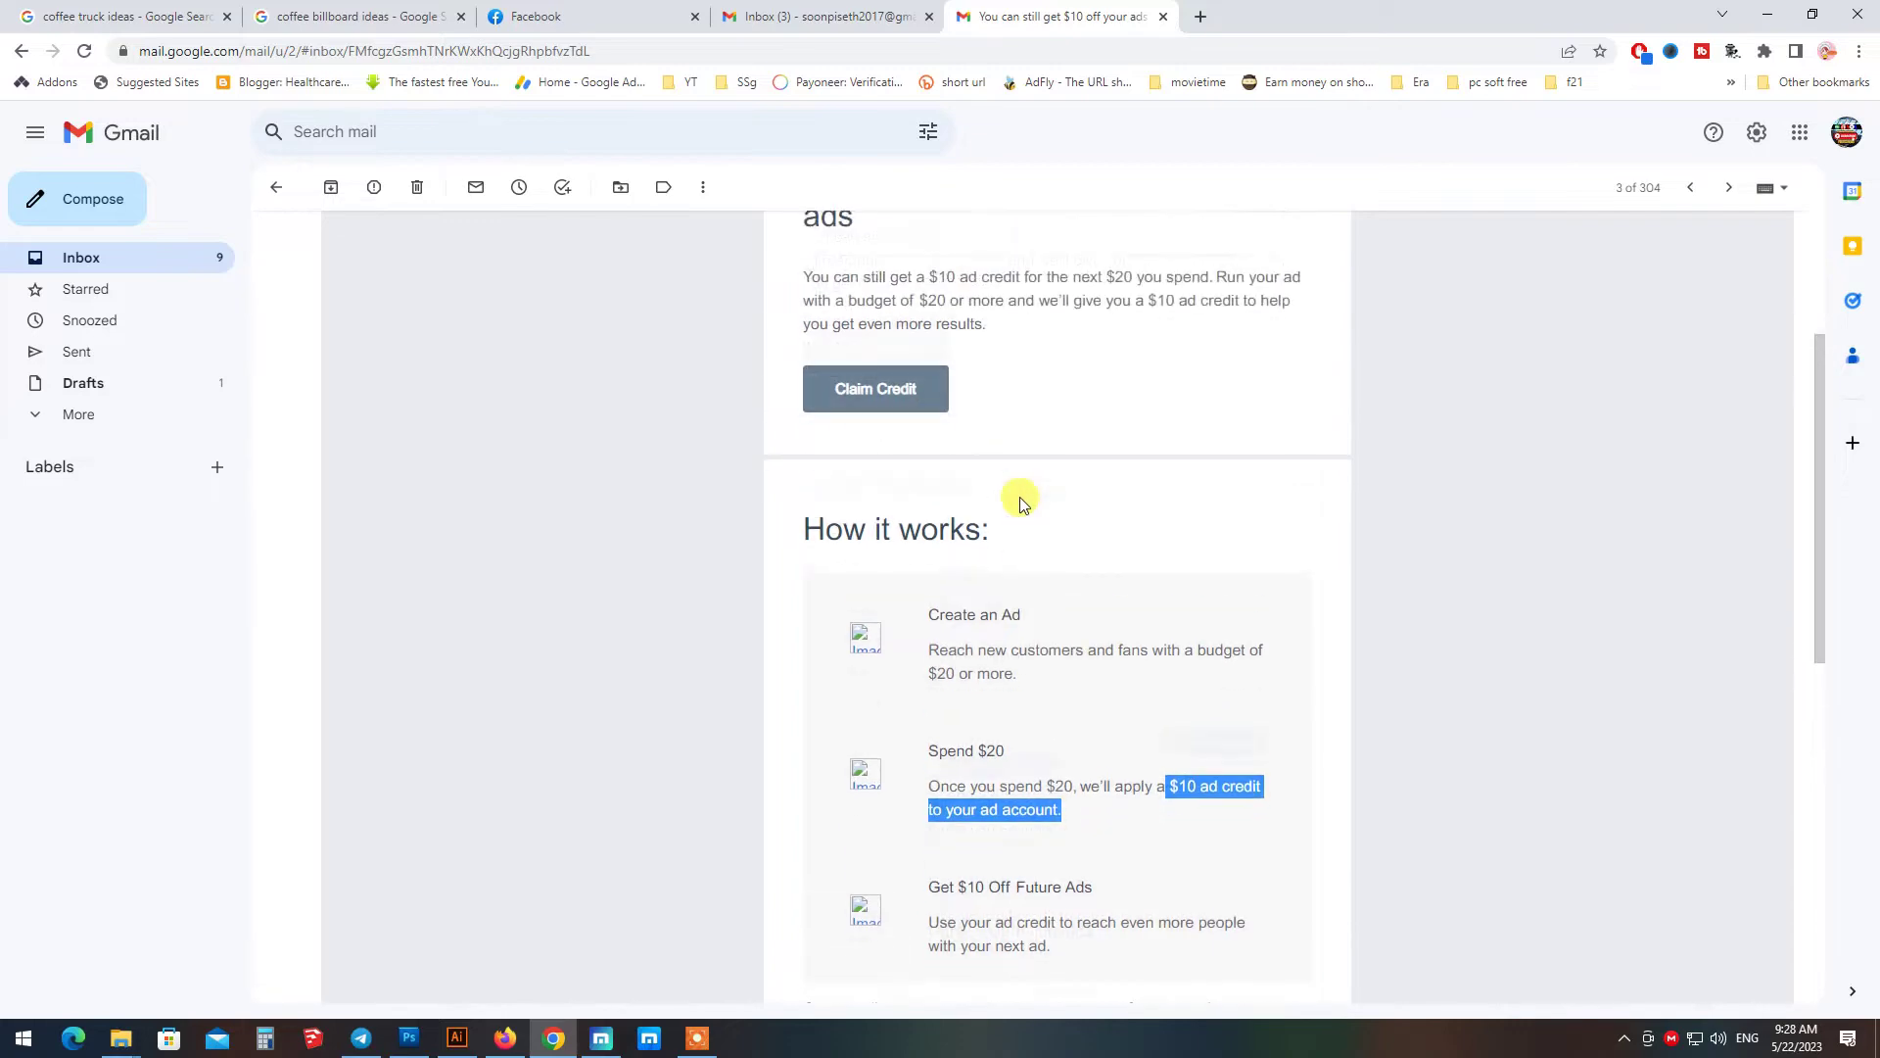
scroll(1018, 498, "up", 1)
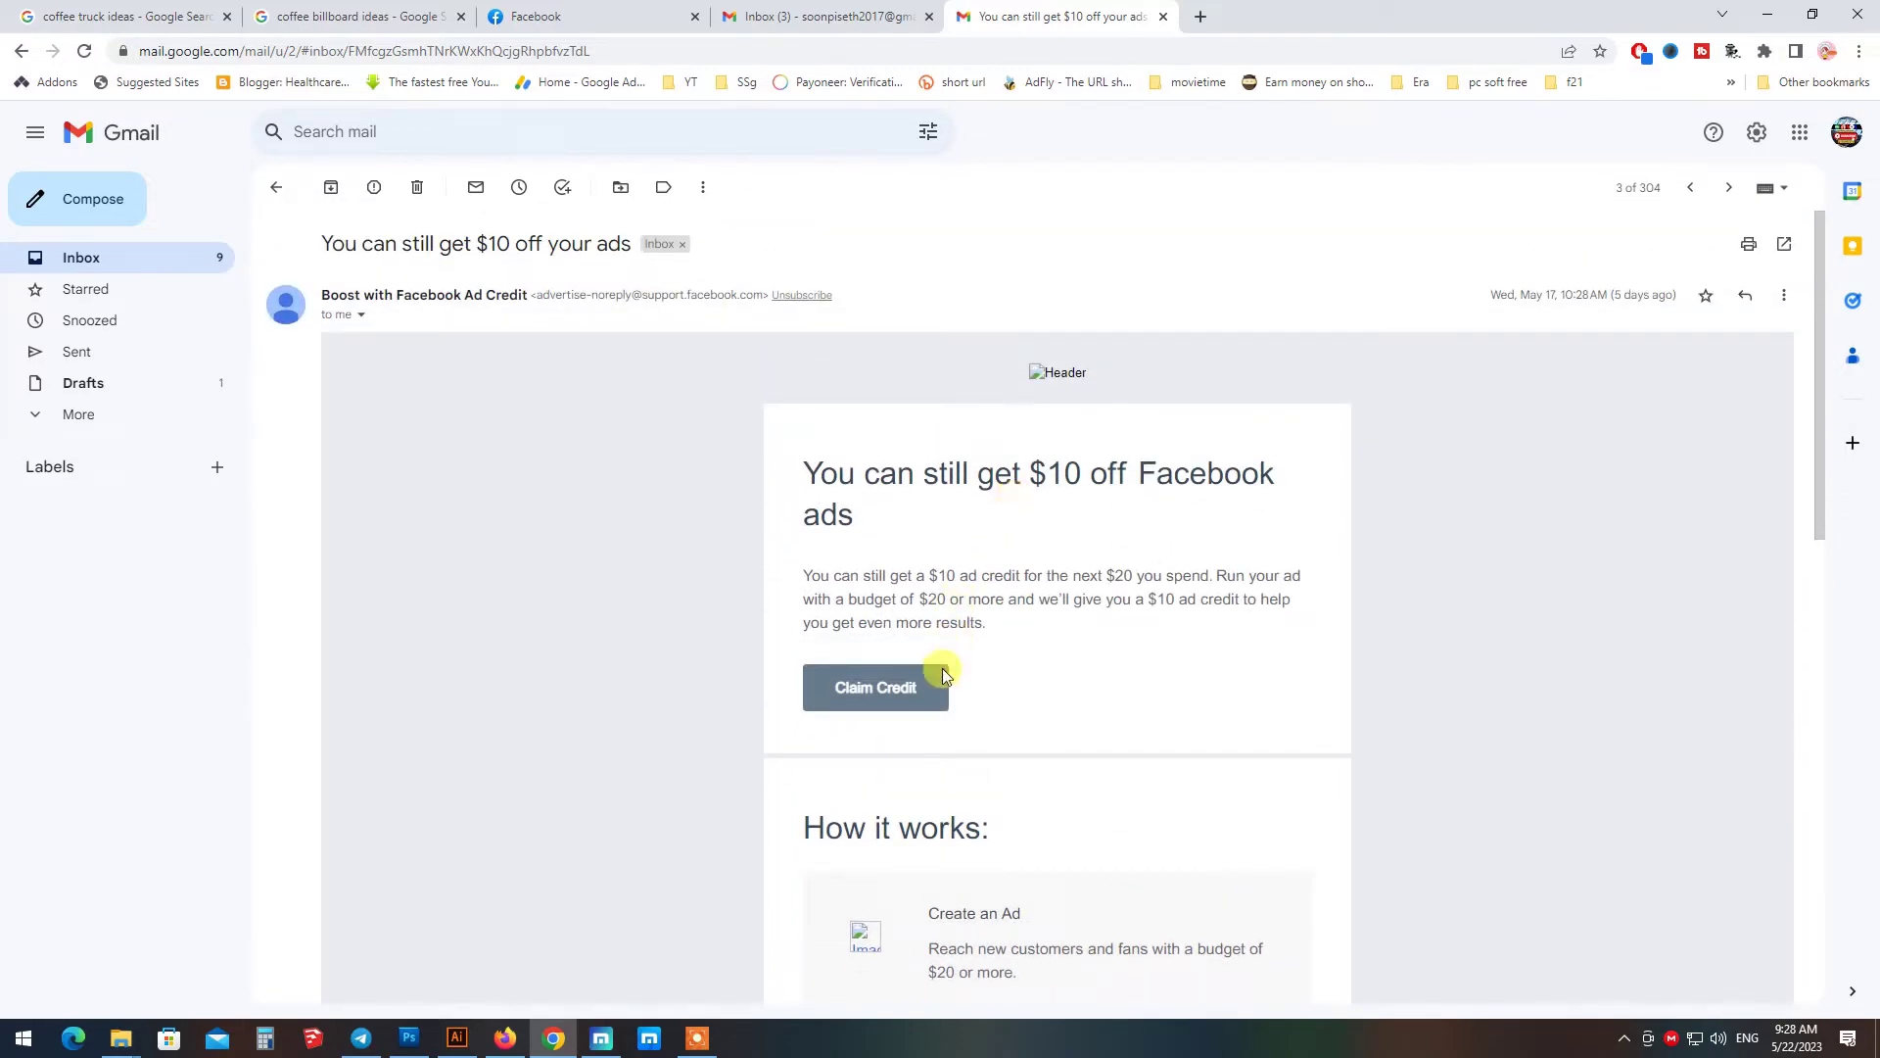
Claim the credit from the email and review the offer's promotion requirement and spending progress on Facebook.
left_click(884, 692)
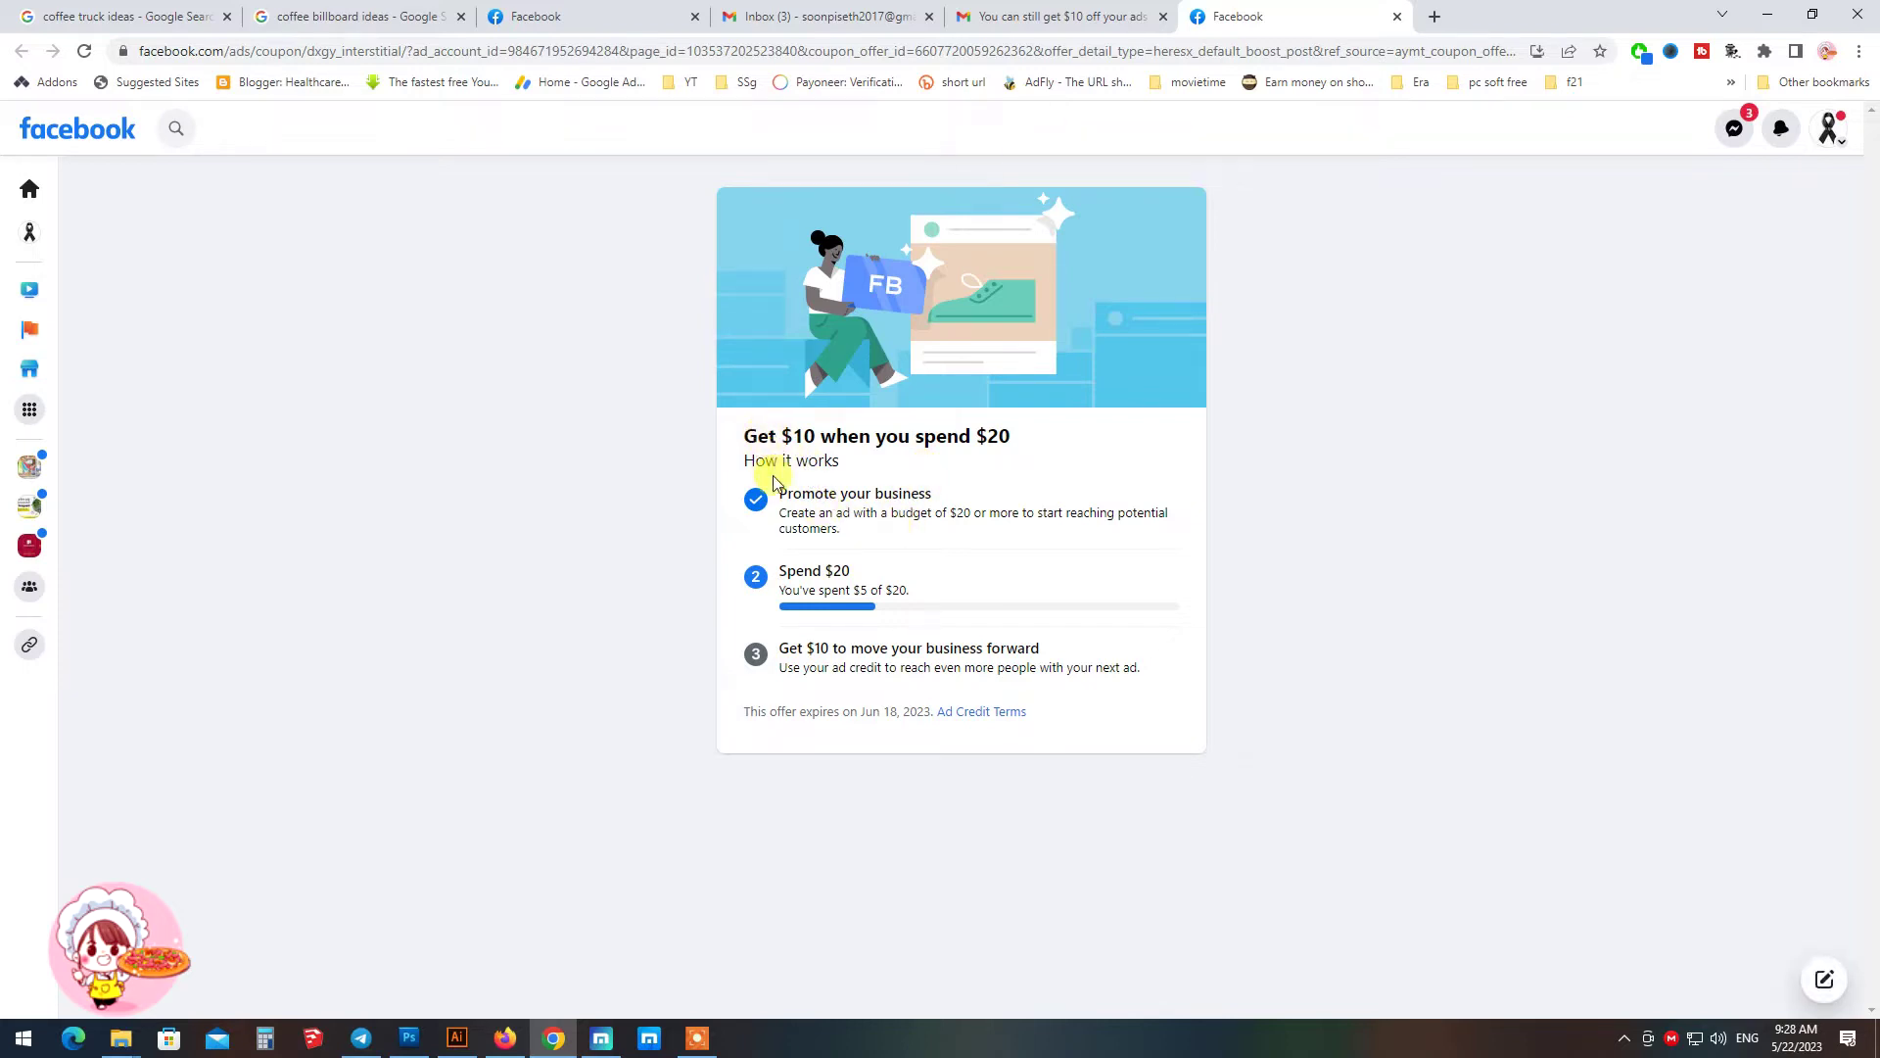
left_click_drag(780, 497, 931, 492)
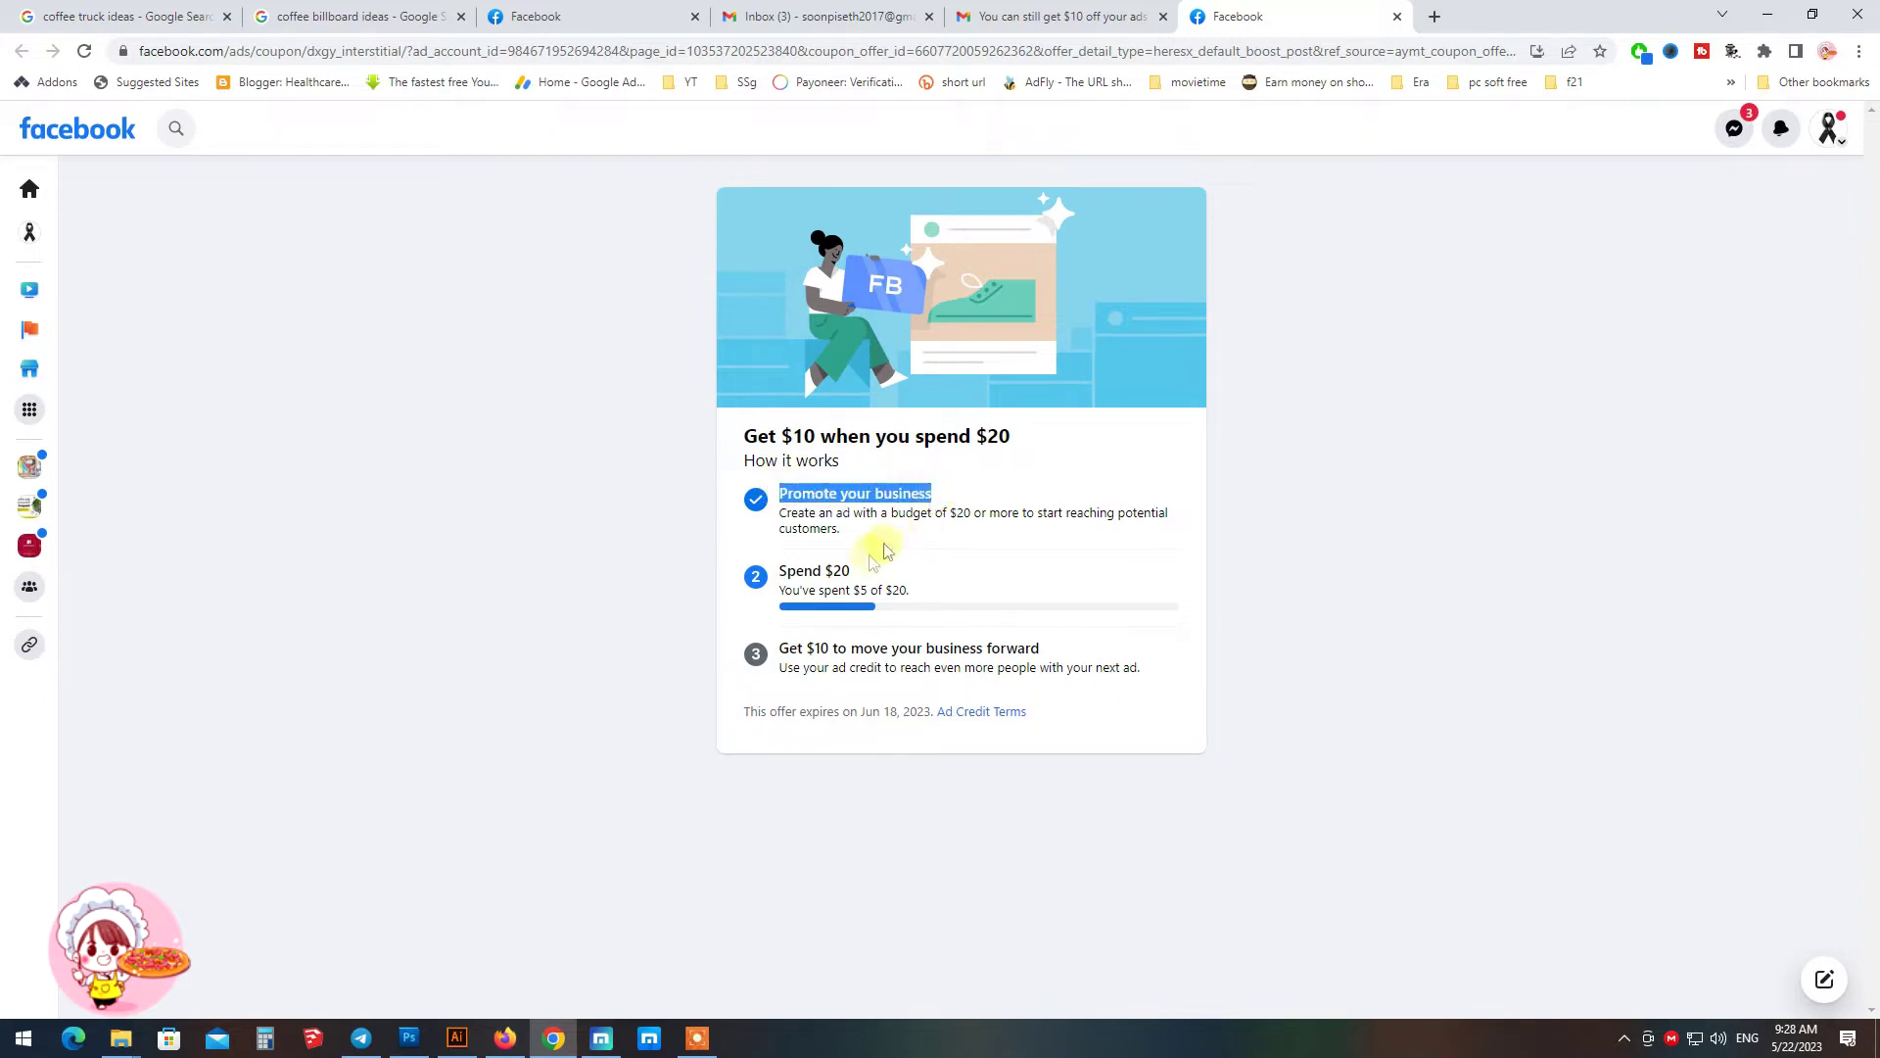
left_click_drag(781, 596, 931, 605)
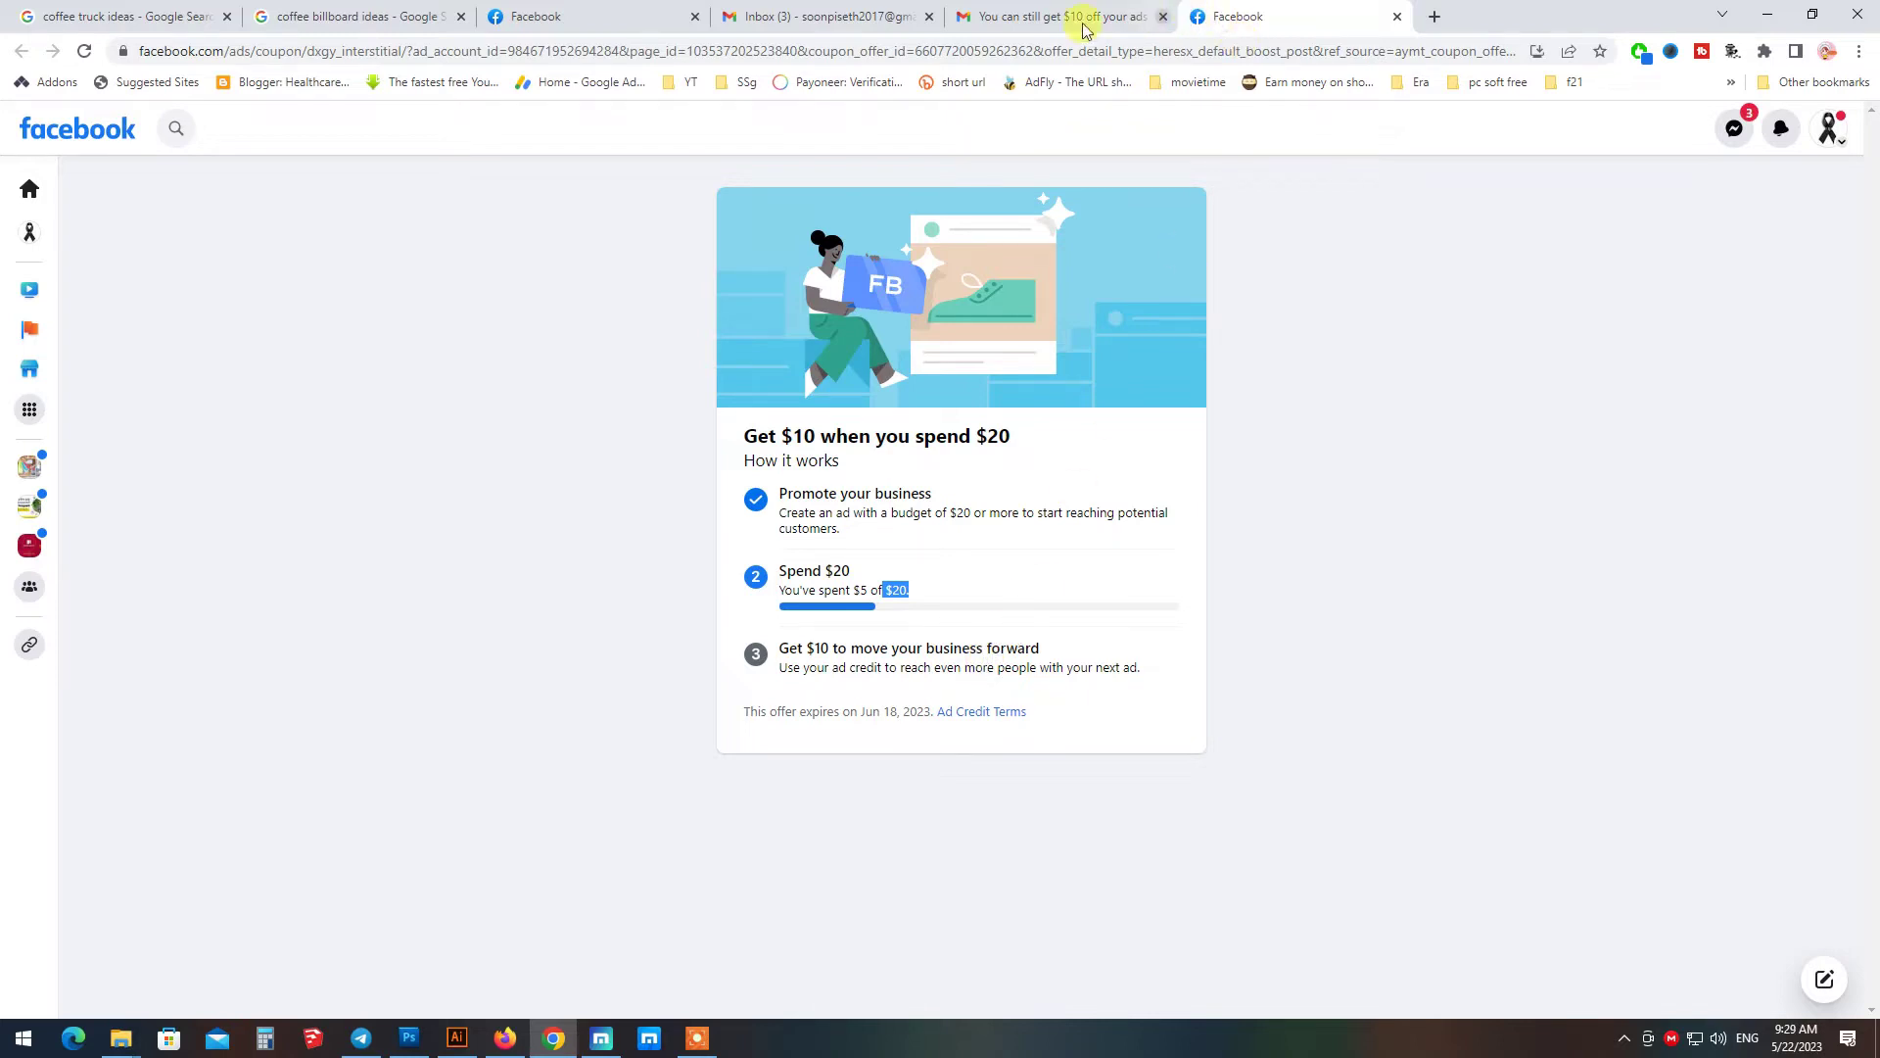
Open the bookmarked Facebook Ads Manager page.
left_click(684, 80)
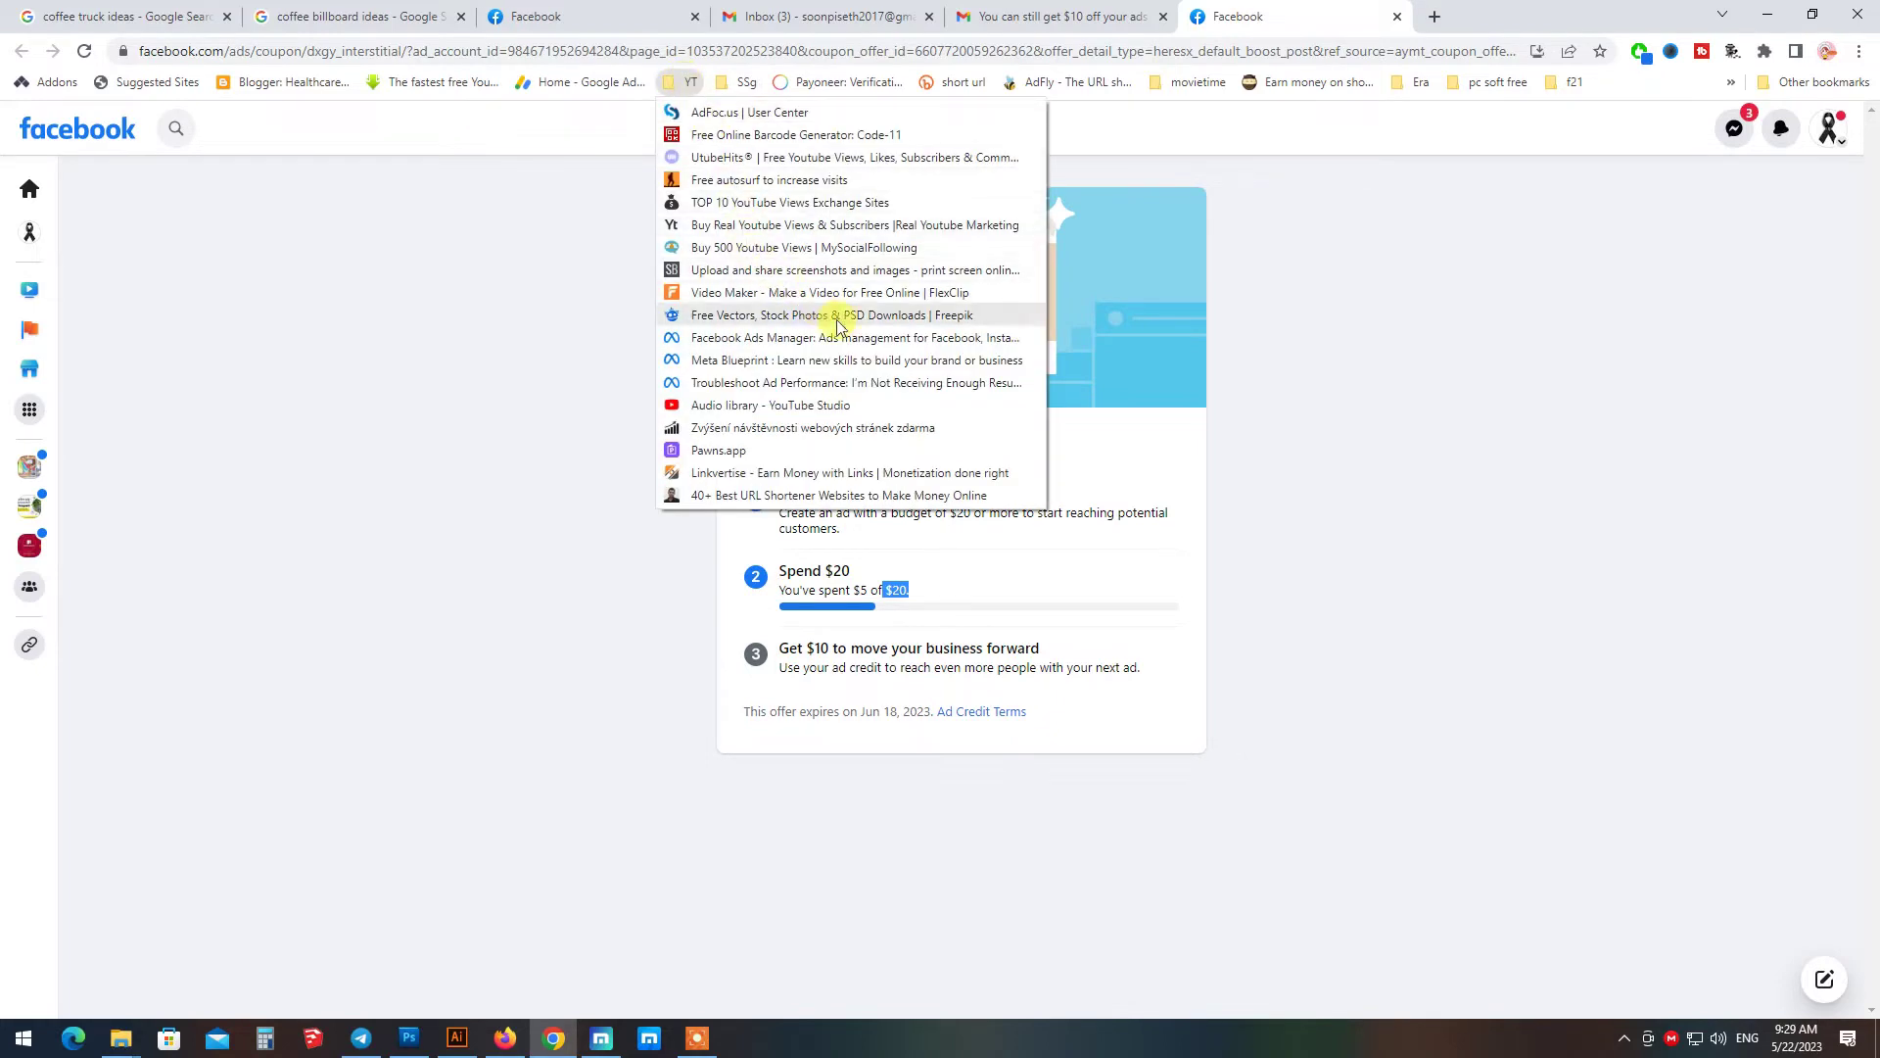
left_click(908, 337)
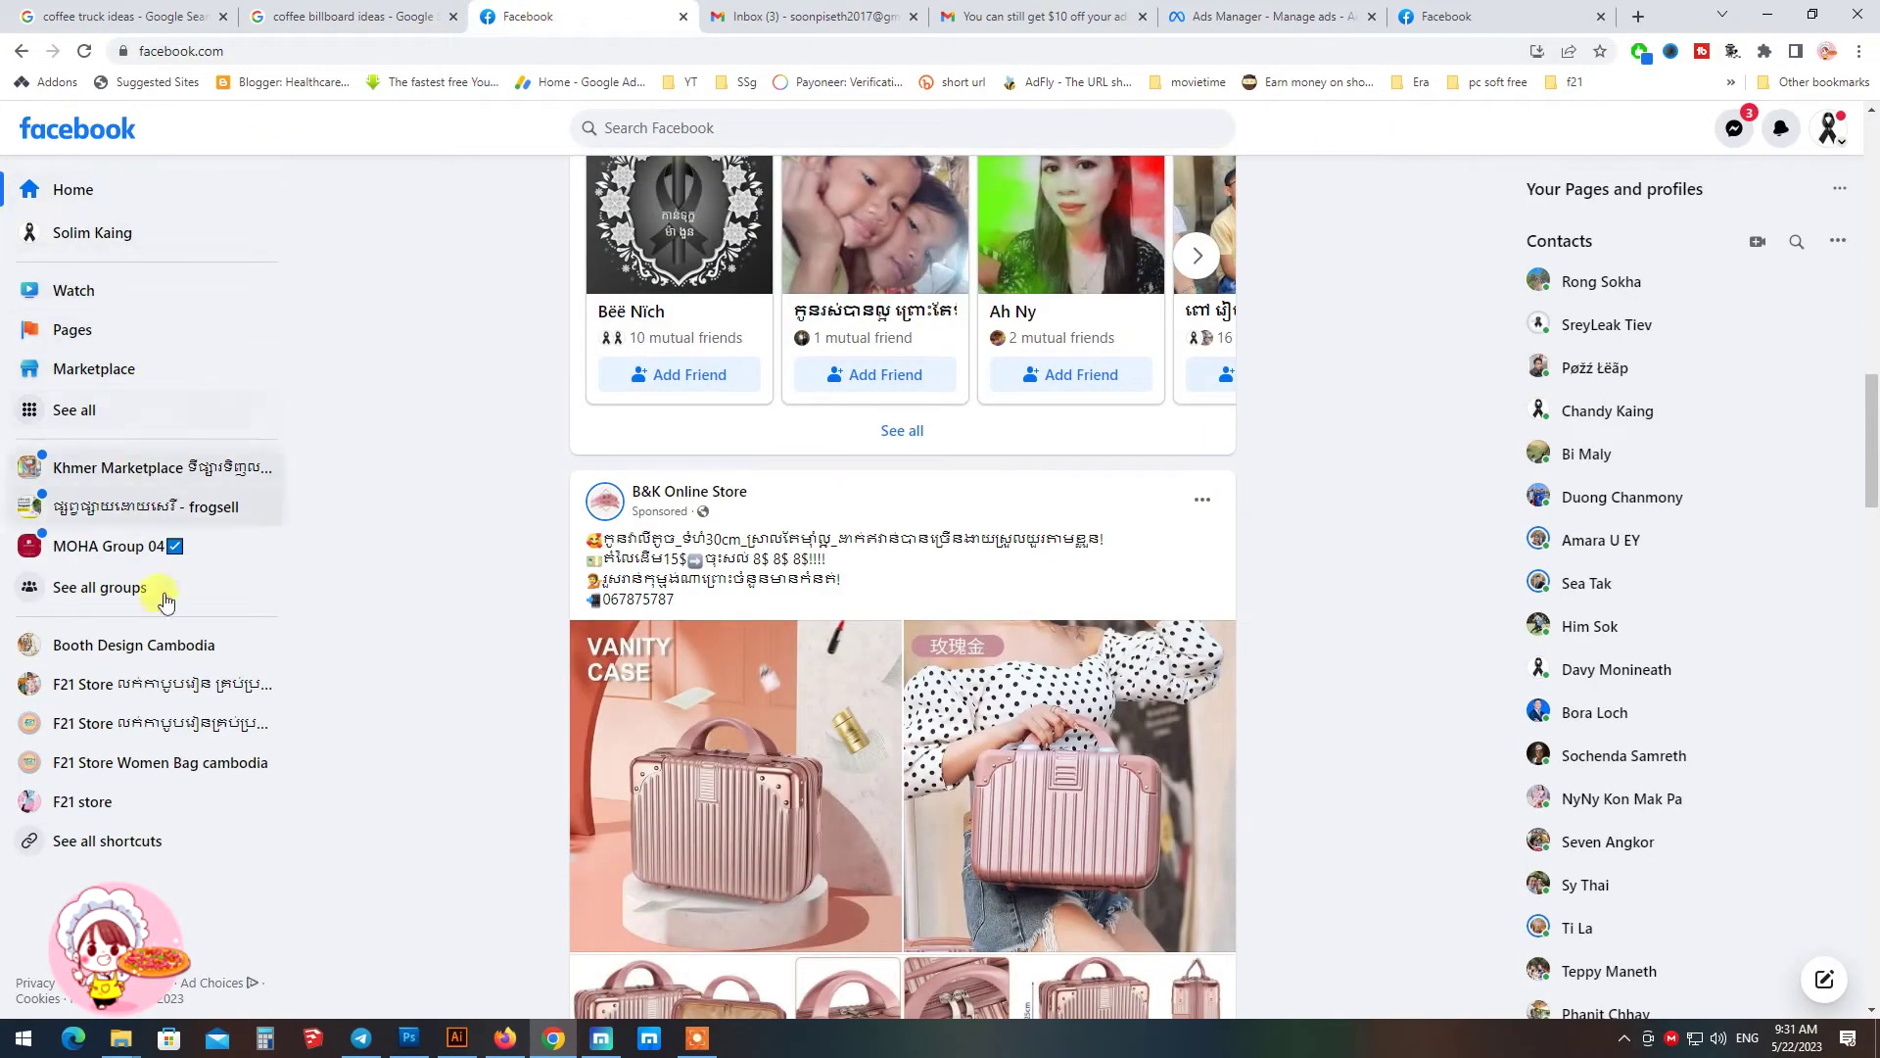
Open the F21 Store school bag page from the Facebook shortcuts and examine its recent posts and their boost status.
scroll(151, 730, "down", 2)
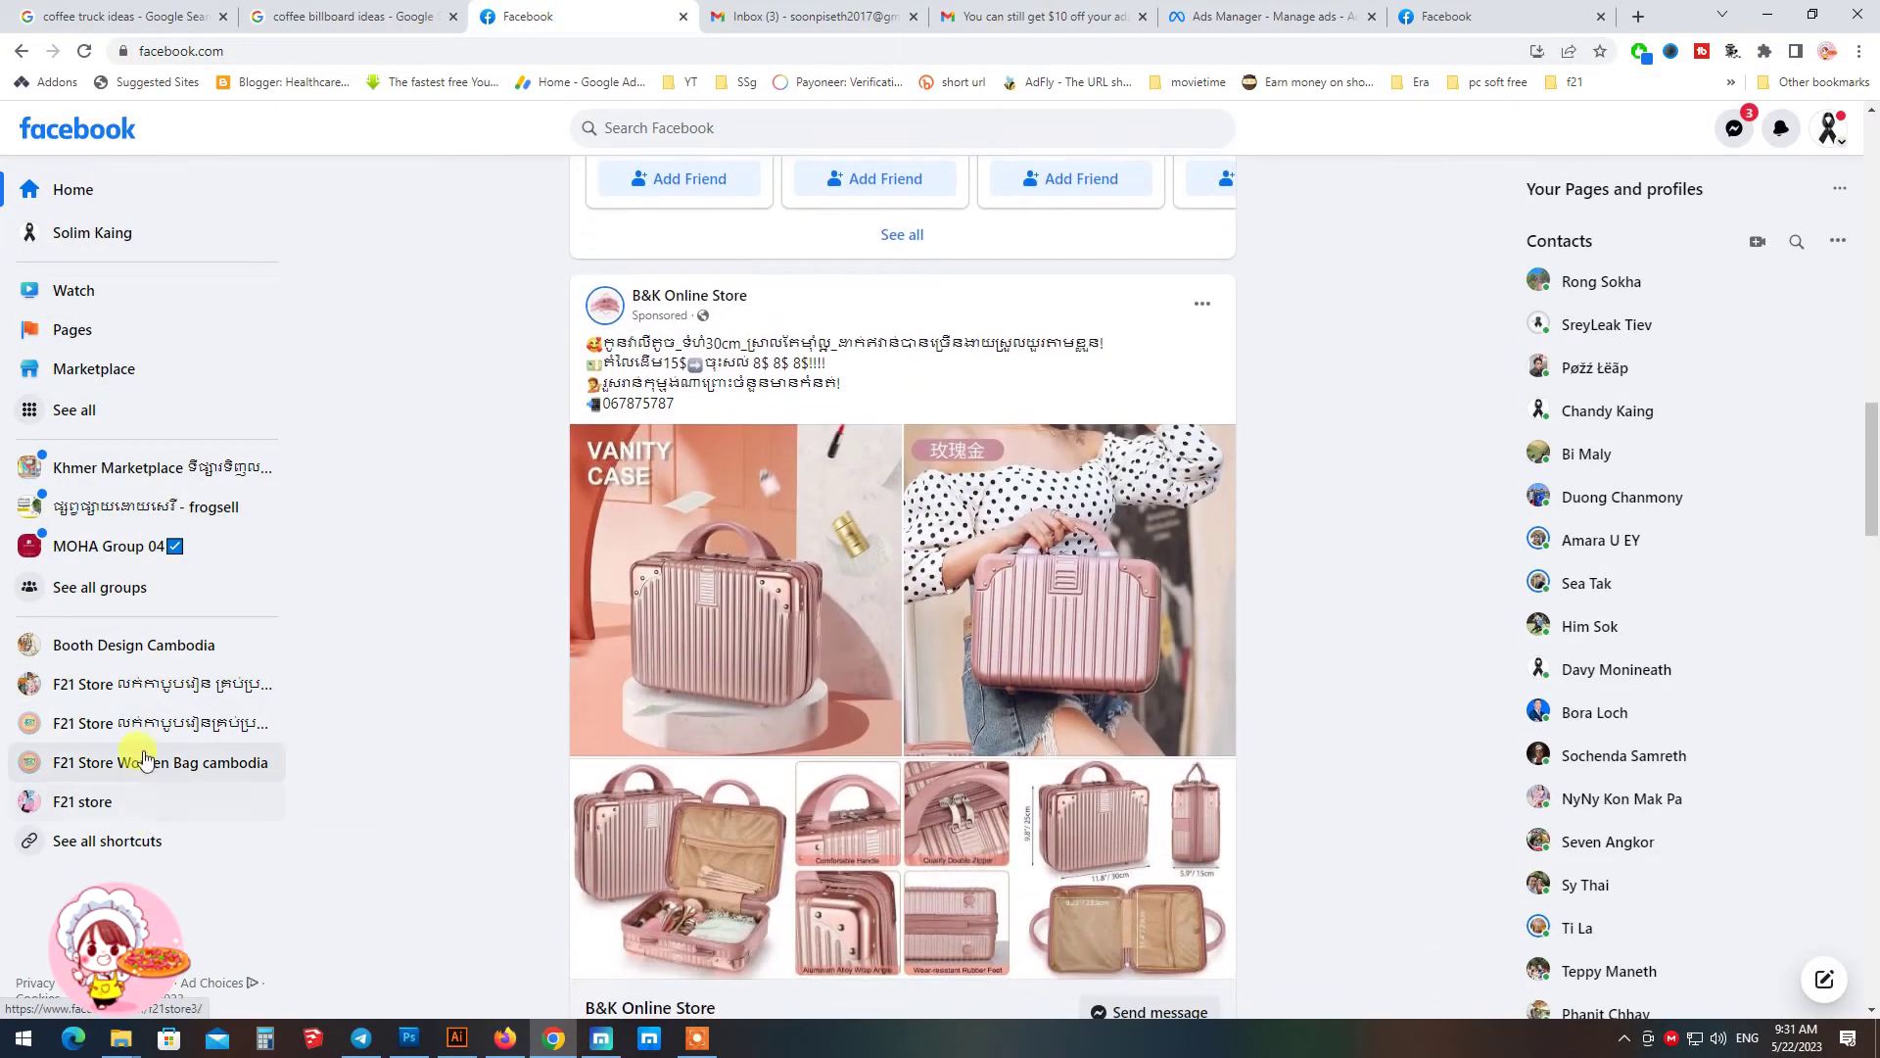
left_click(155, 734)
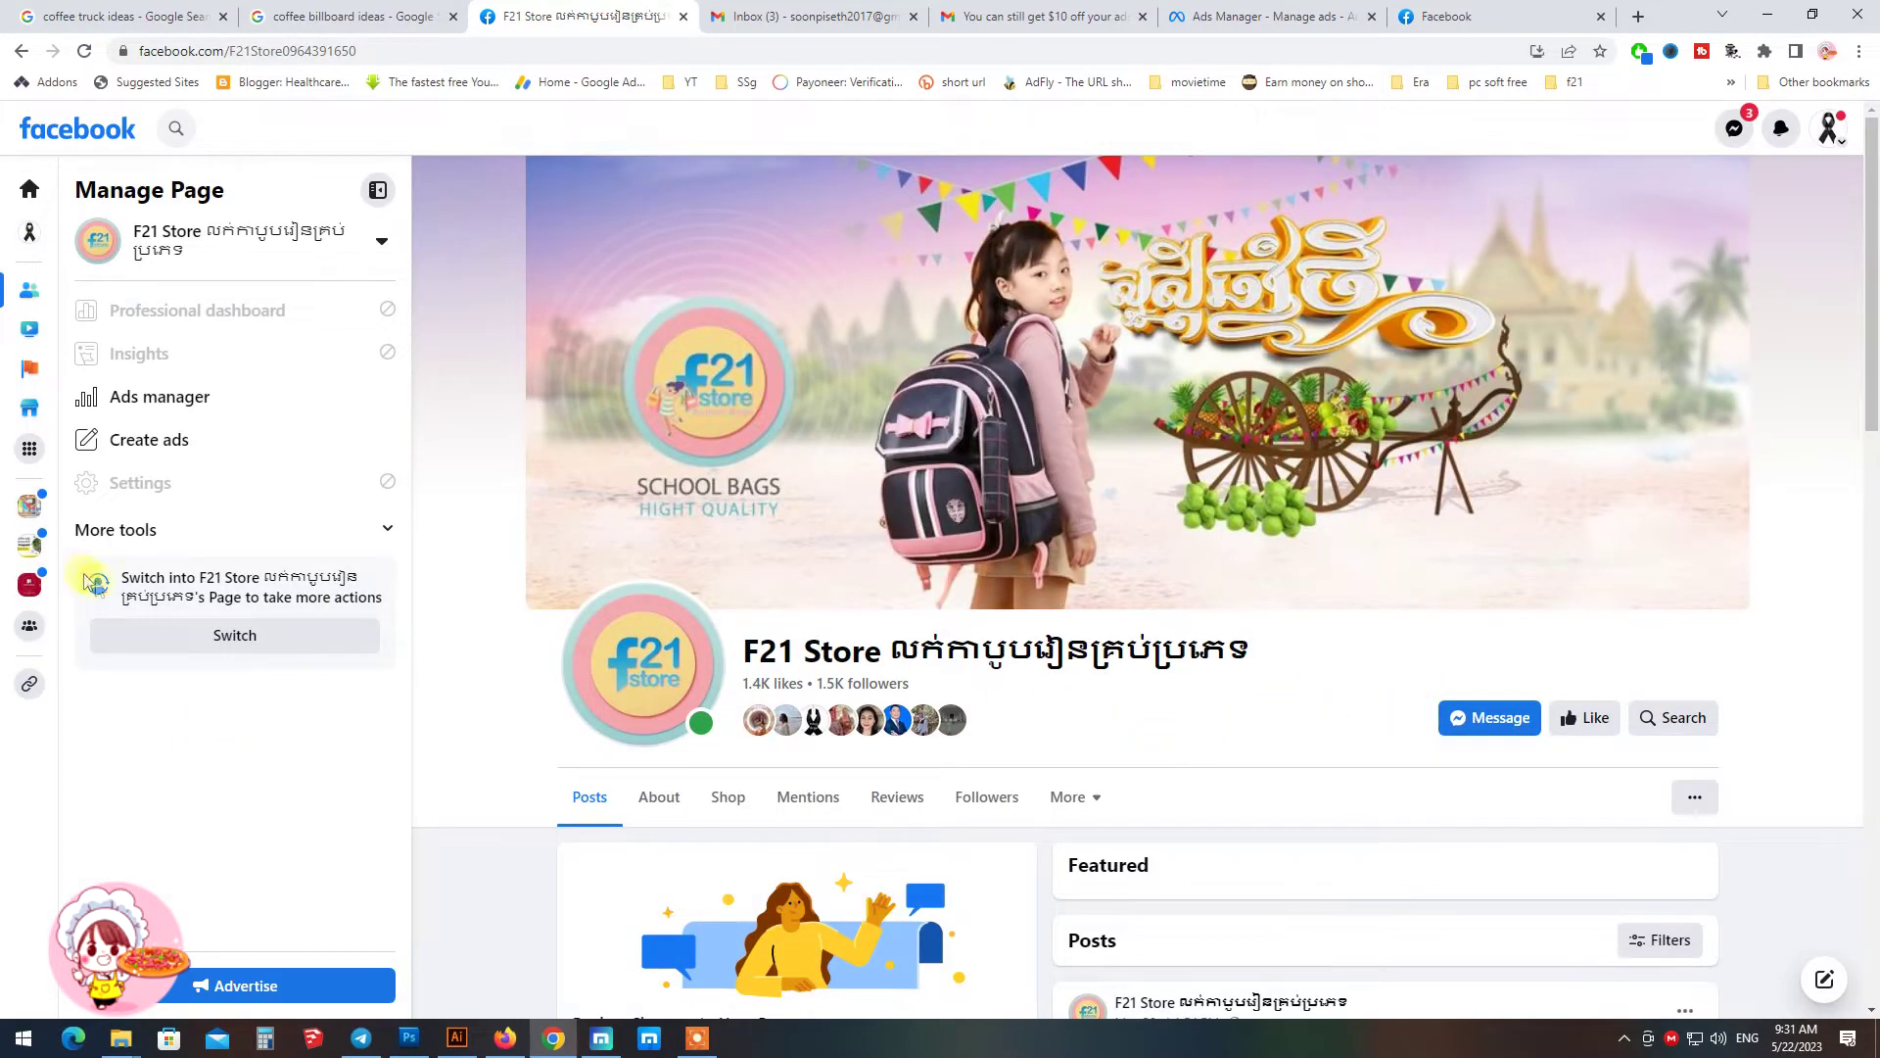
left_click_drag(119, 578, 164, 578)
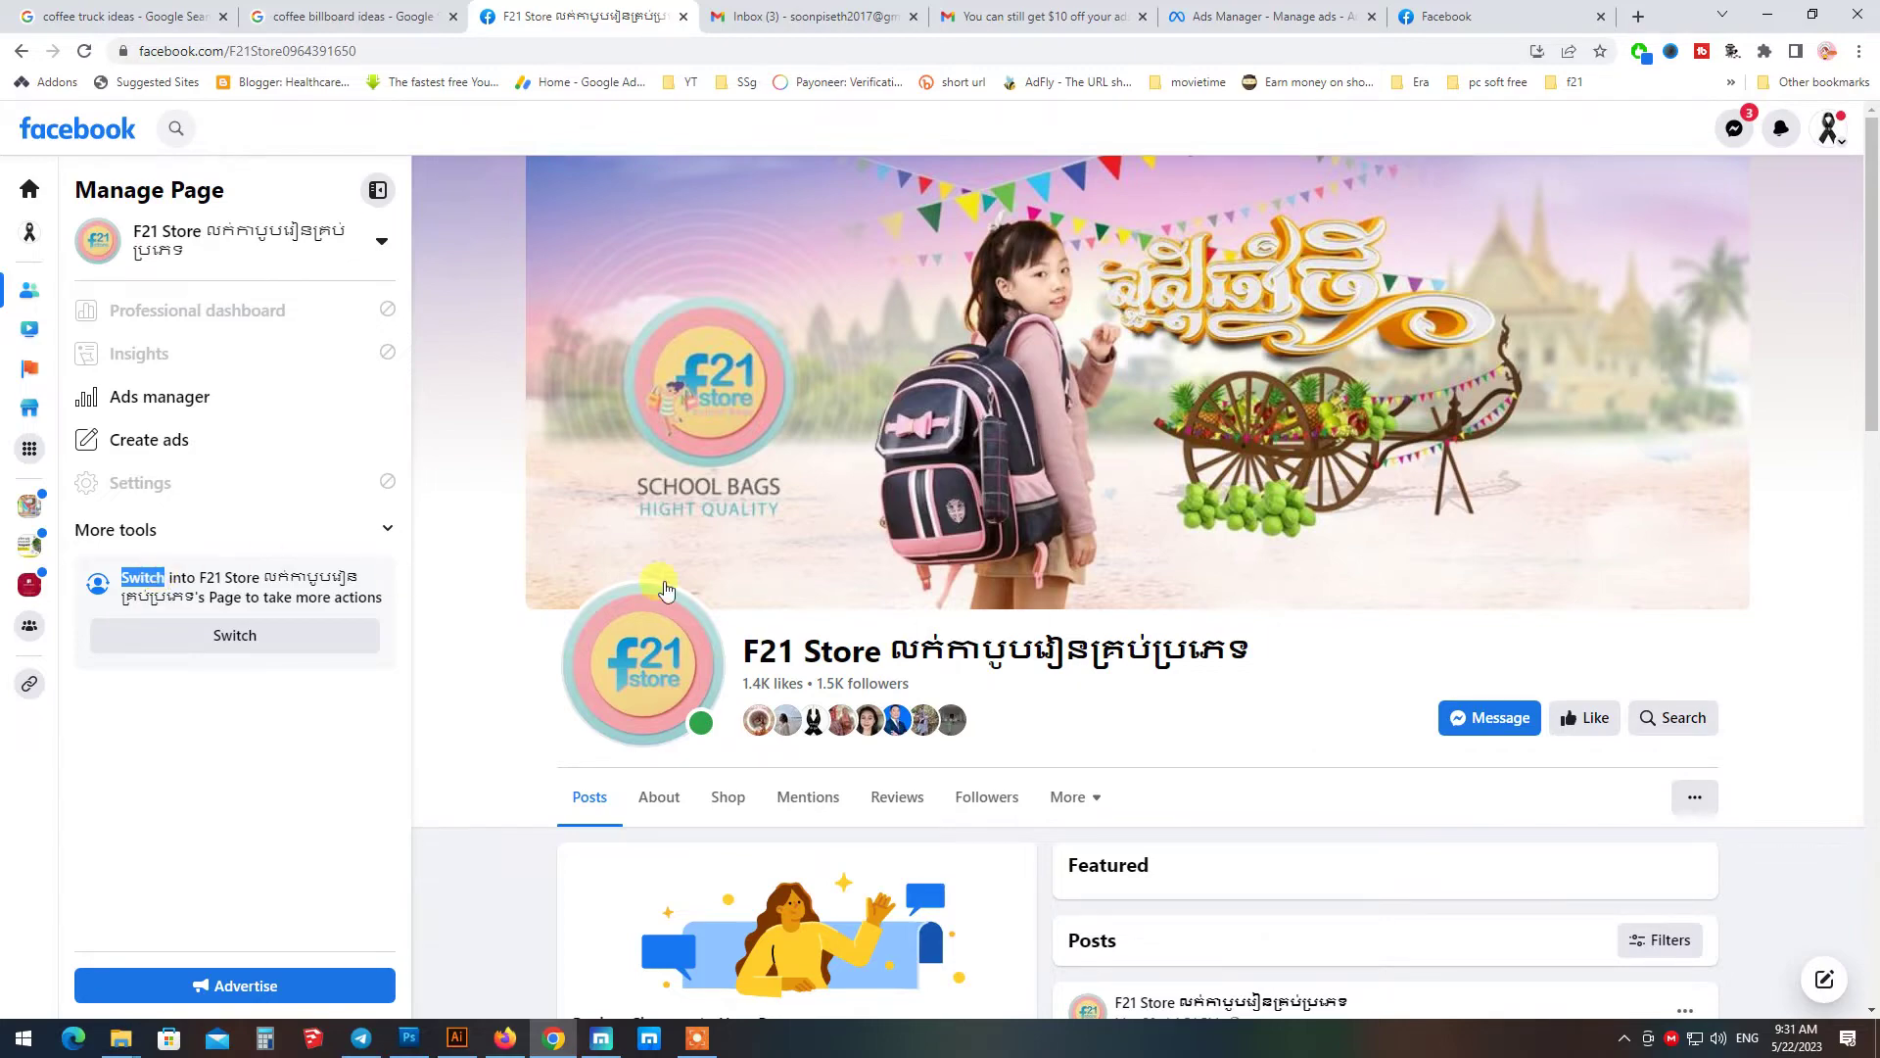
scroll(1665, 734, "down", 4)
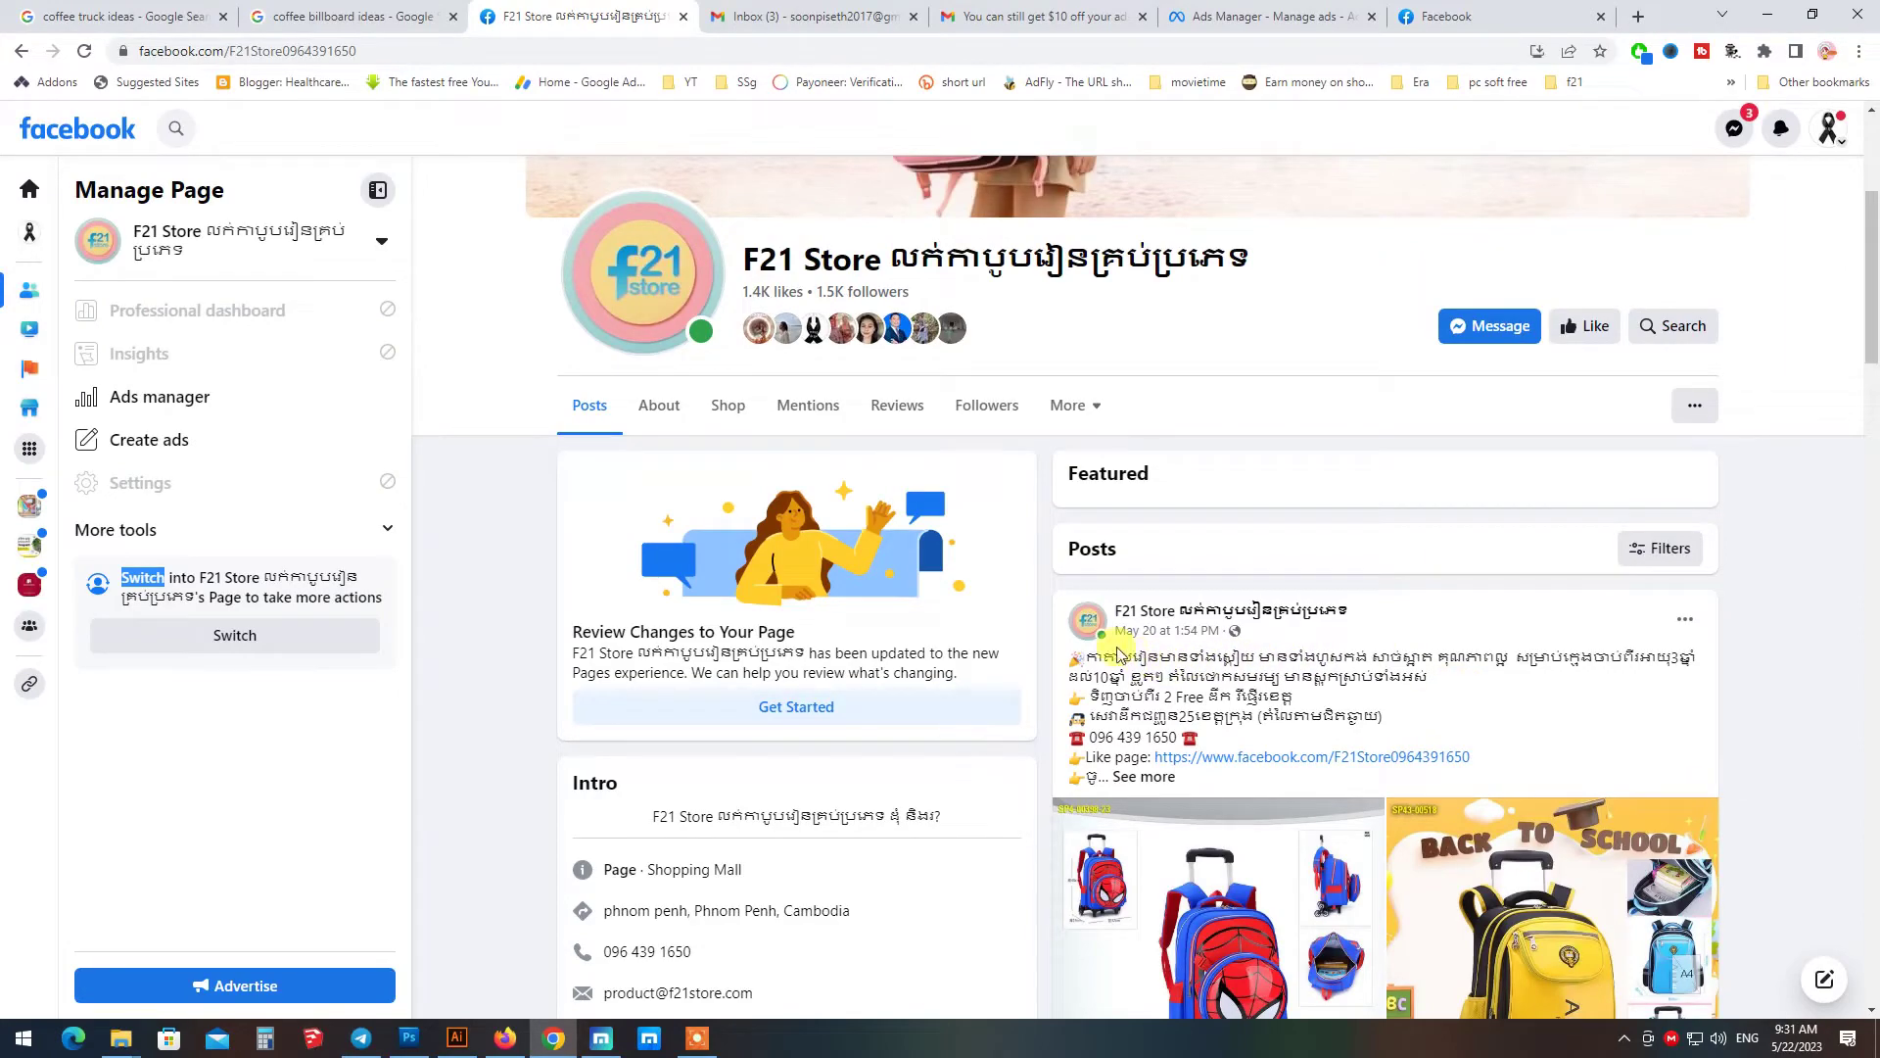
scroll(1126, 675, "down", 8)
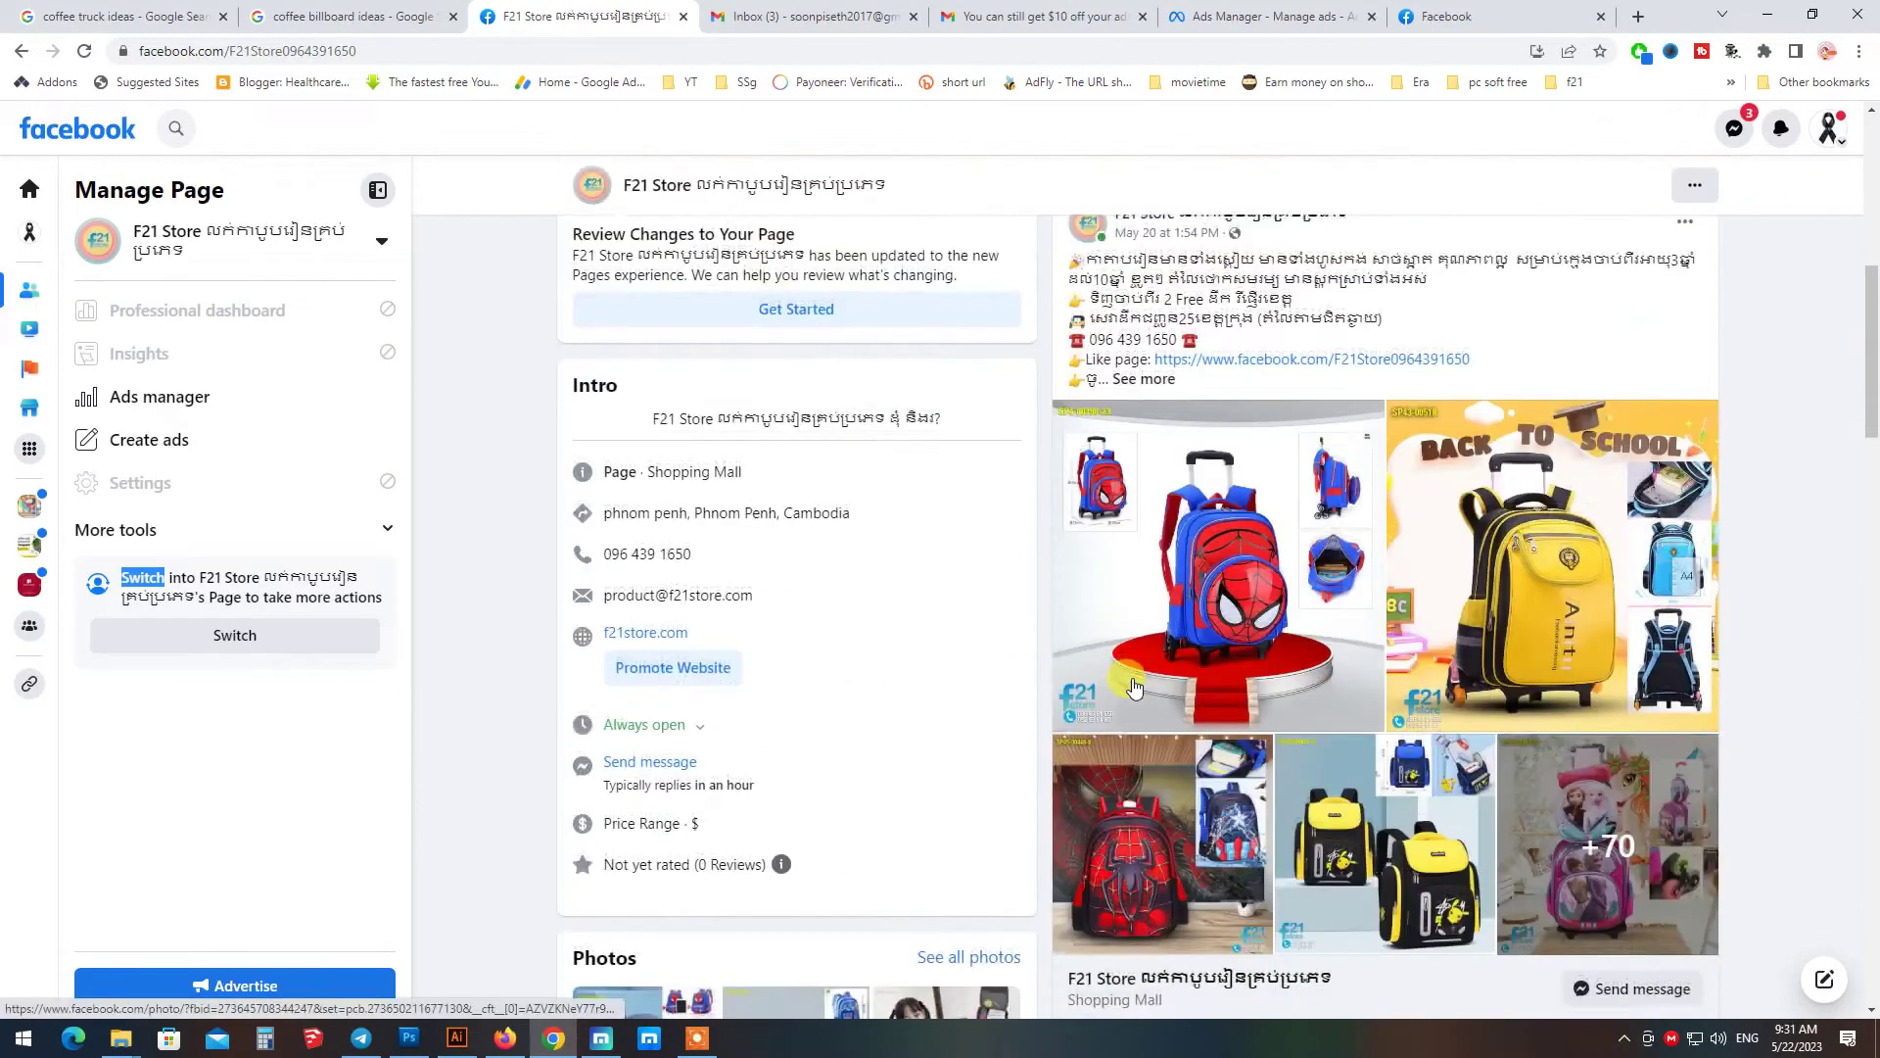
scroll(1134, 685, "down", 4)
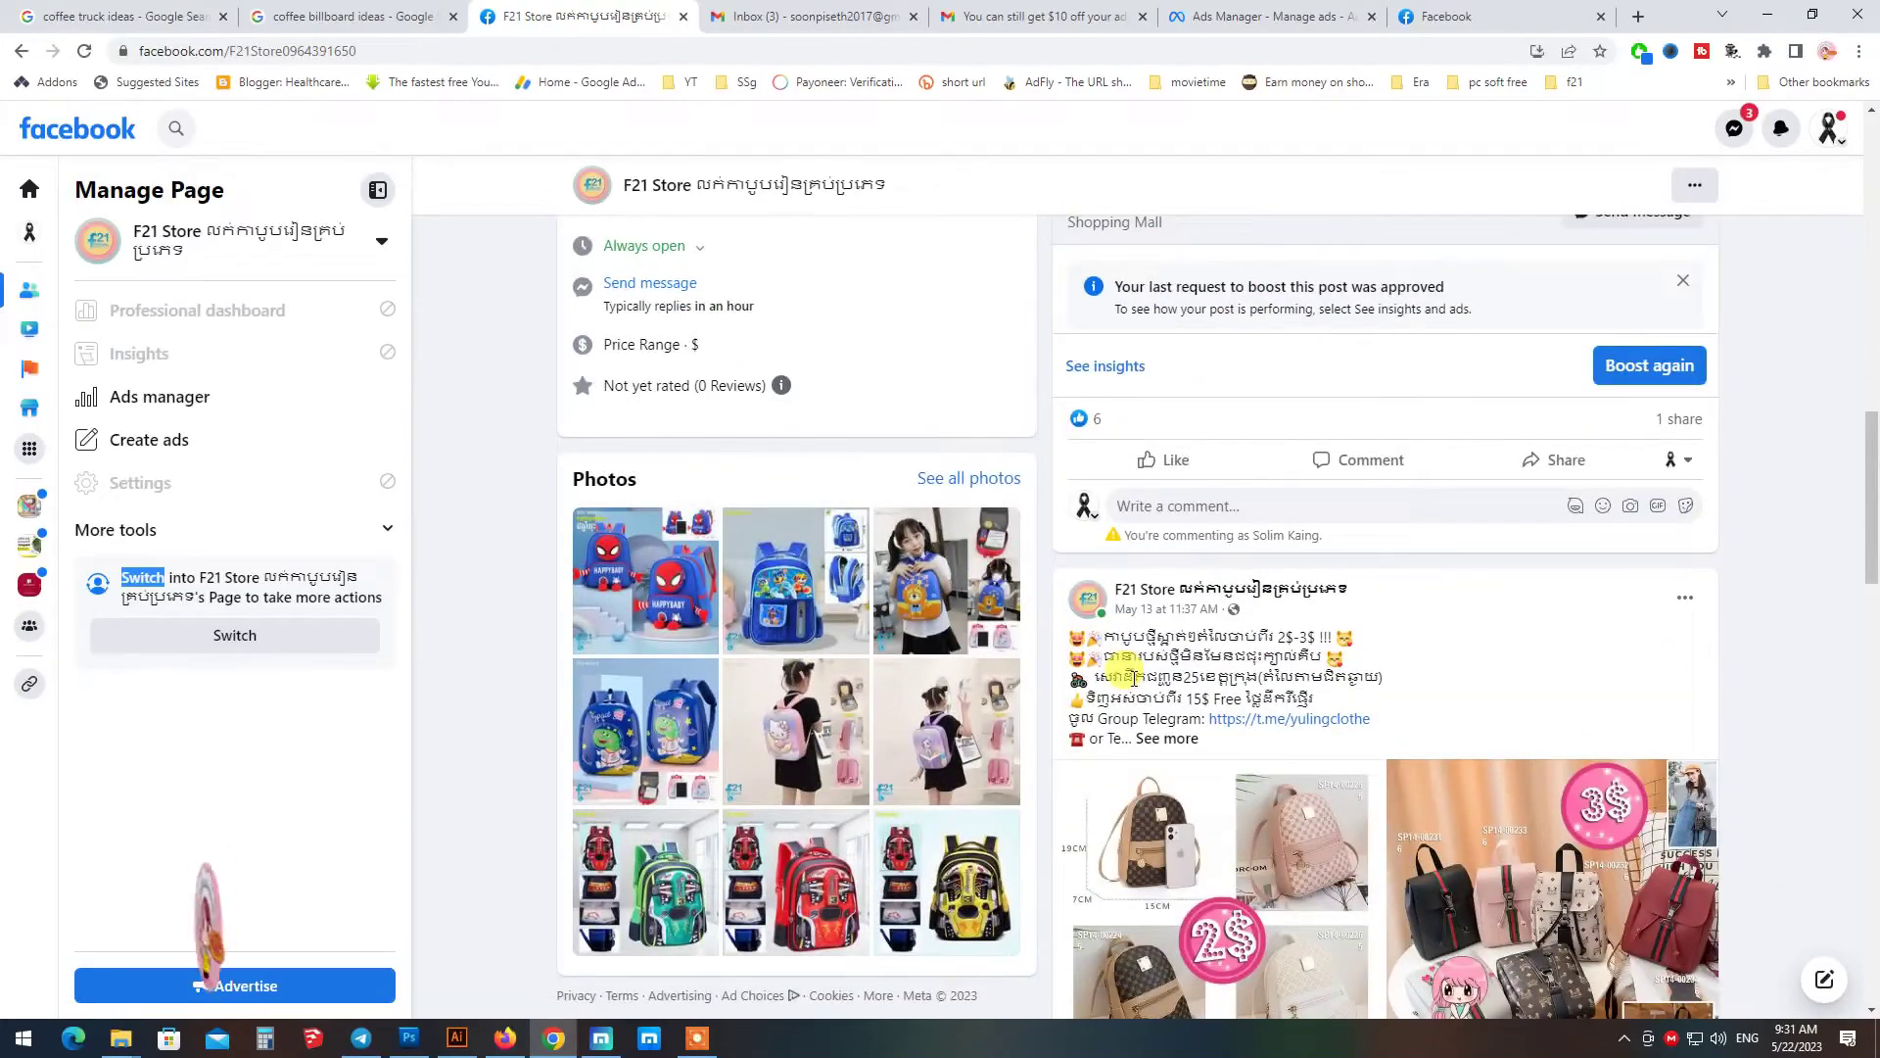
scroll(1133, 678, "down", 8)
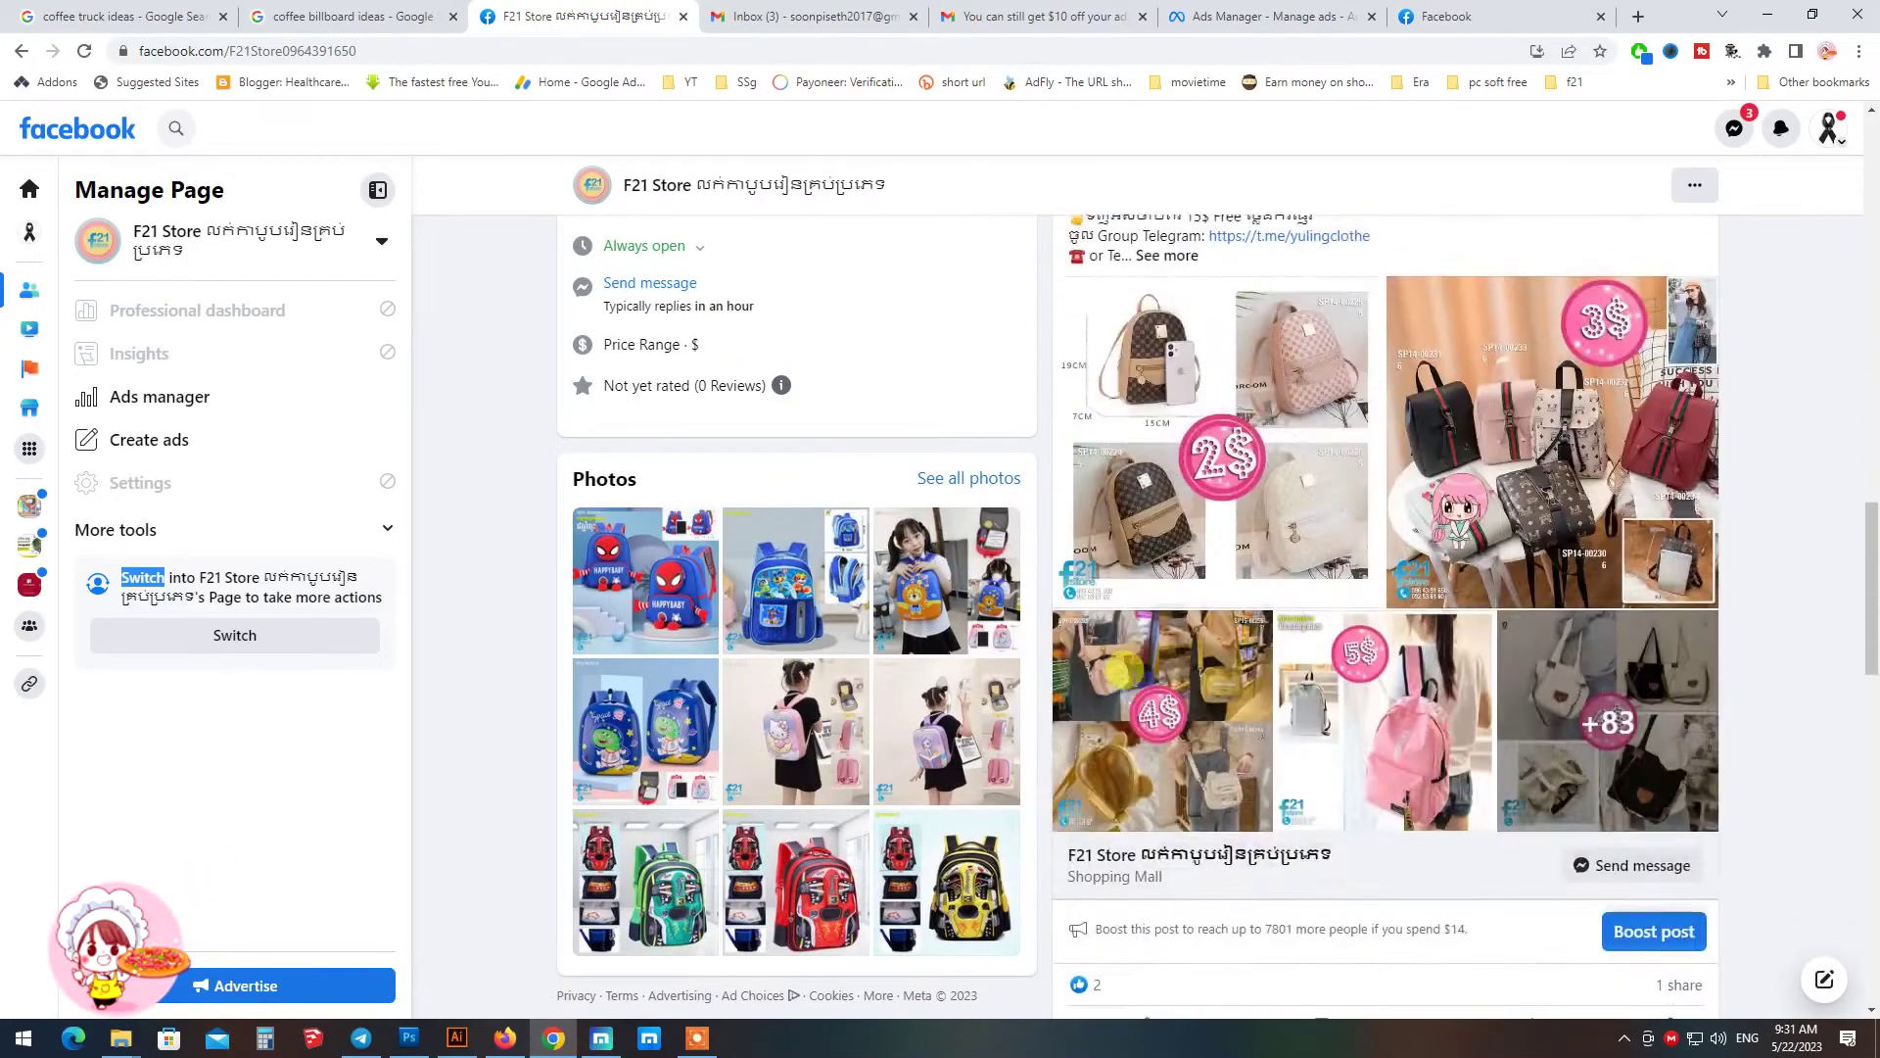
scroll(1133, 678, "down", 1)
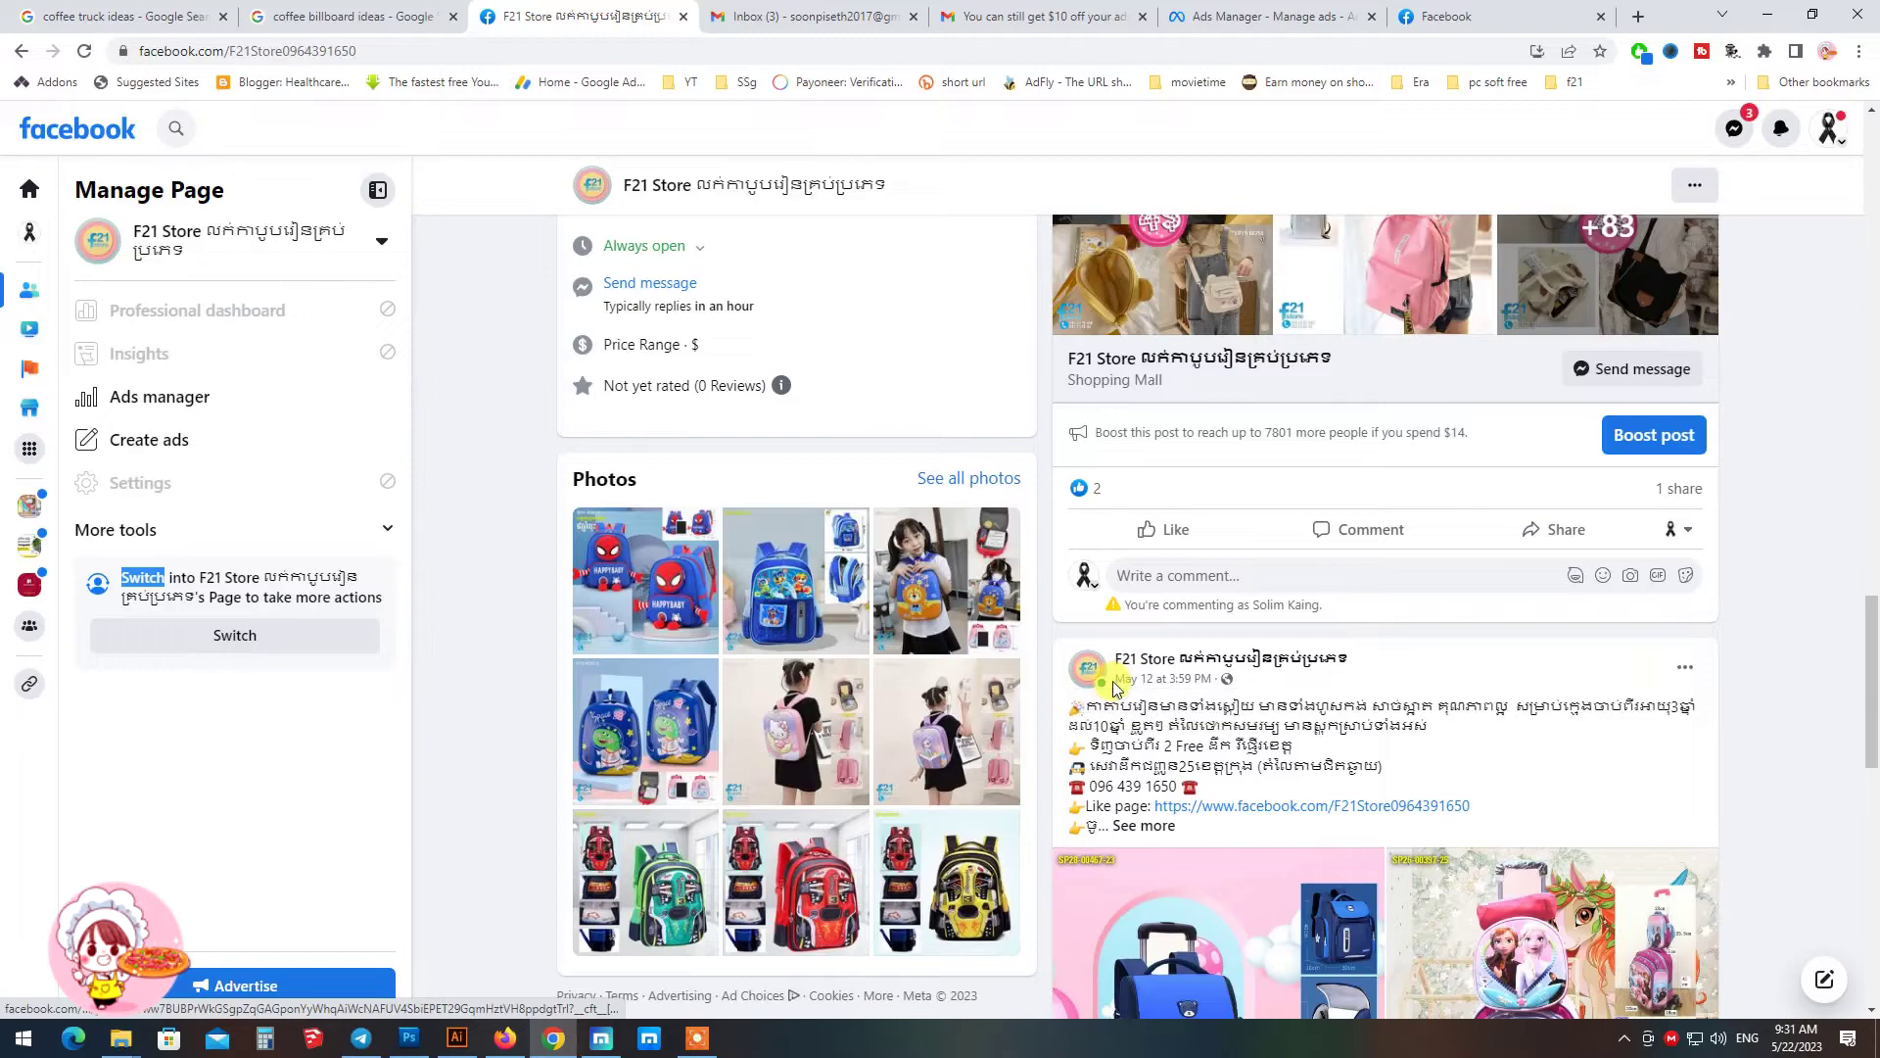
mouse_move(1221, 679)
left_mouse_down()
mouse_move(1112, 680)
mouse_move(1230, 715)
left_mouse_up()
scroll(1343, 713, "down", 13)
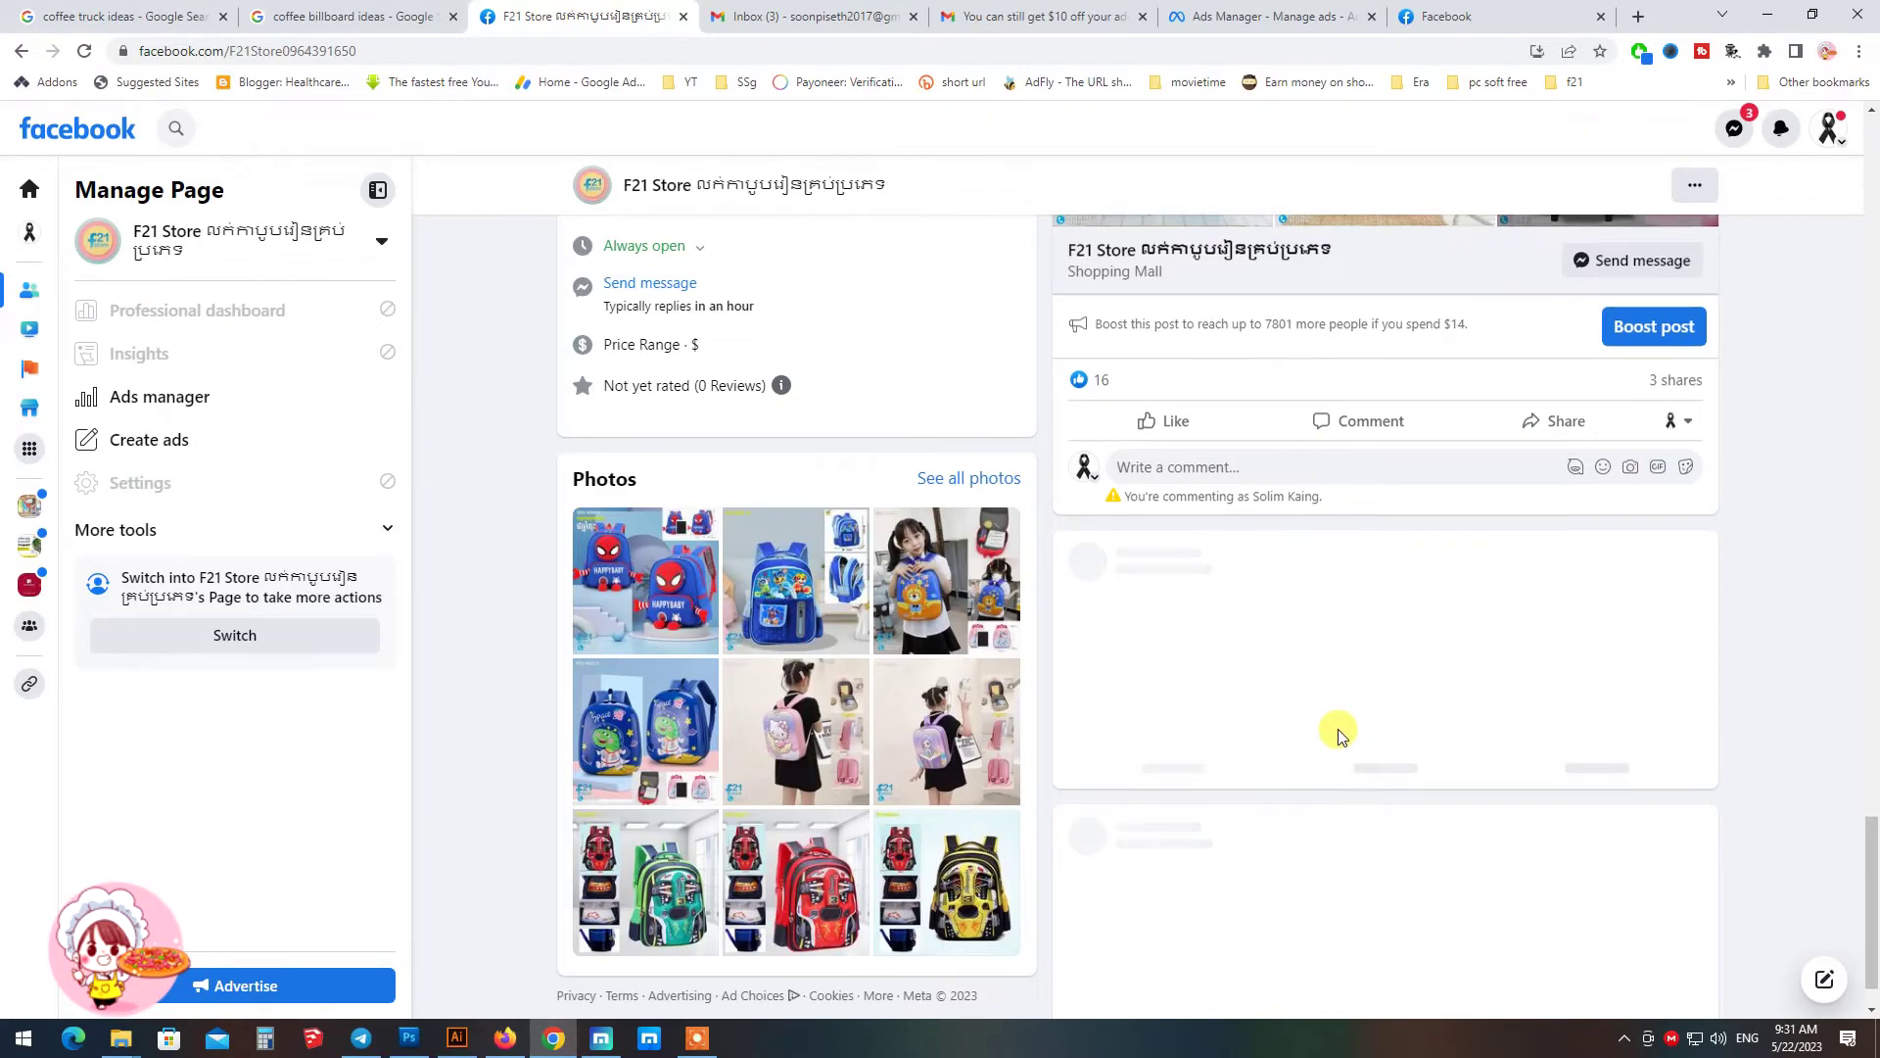
scroll(1341, 735, "up", 1)
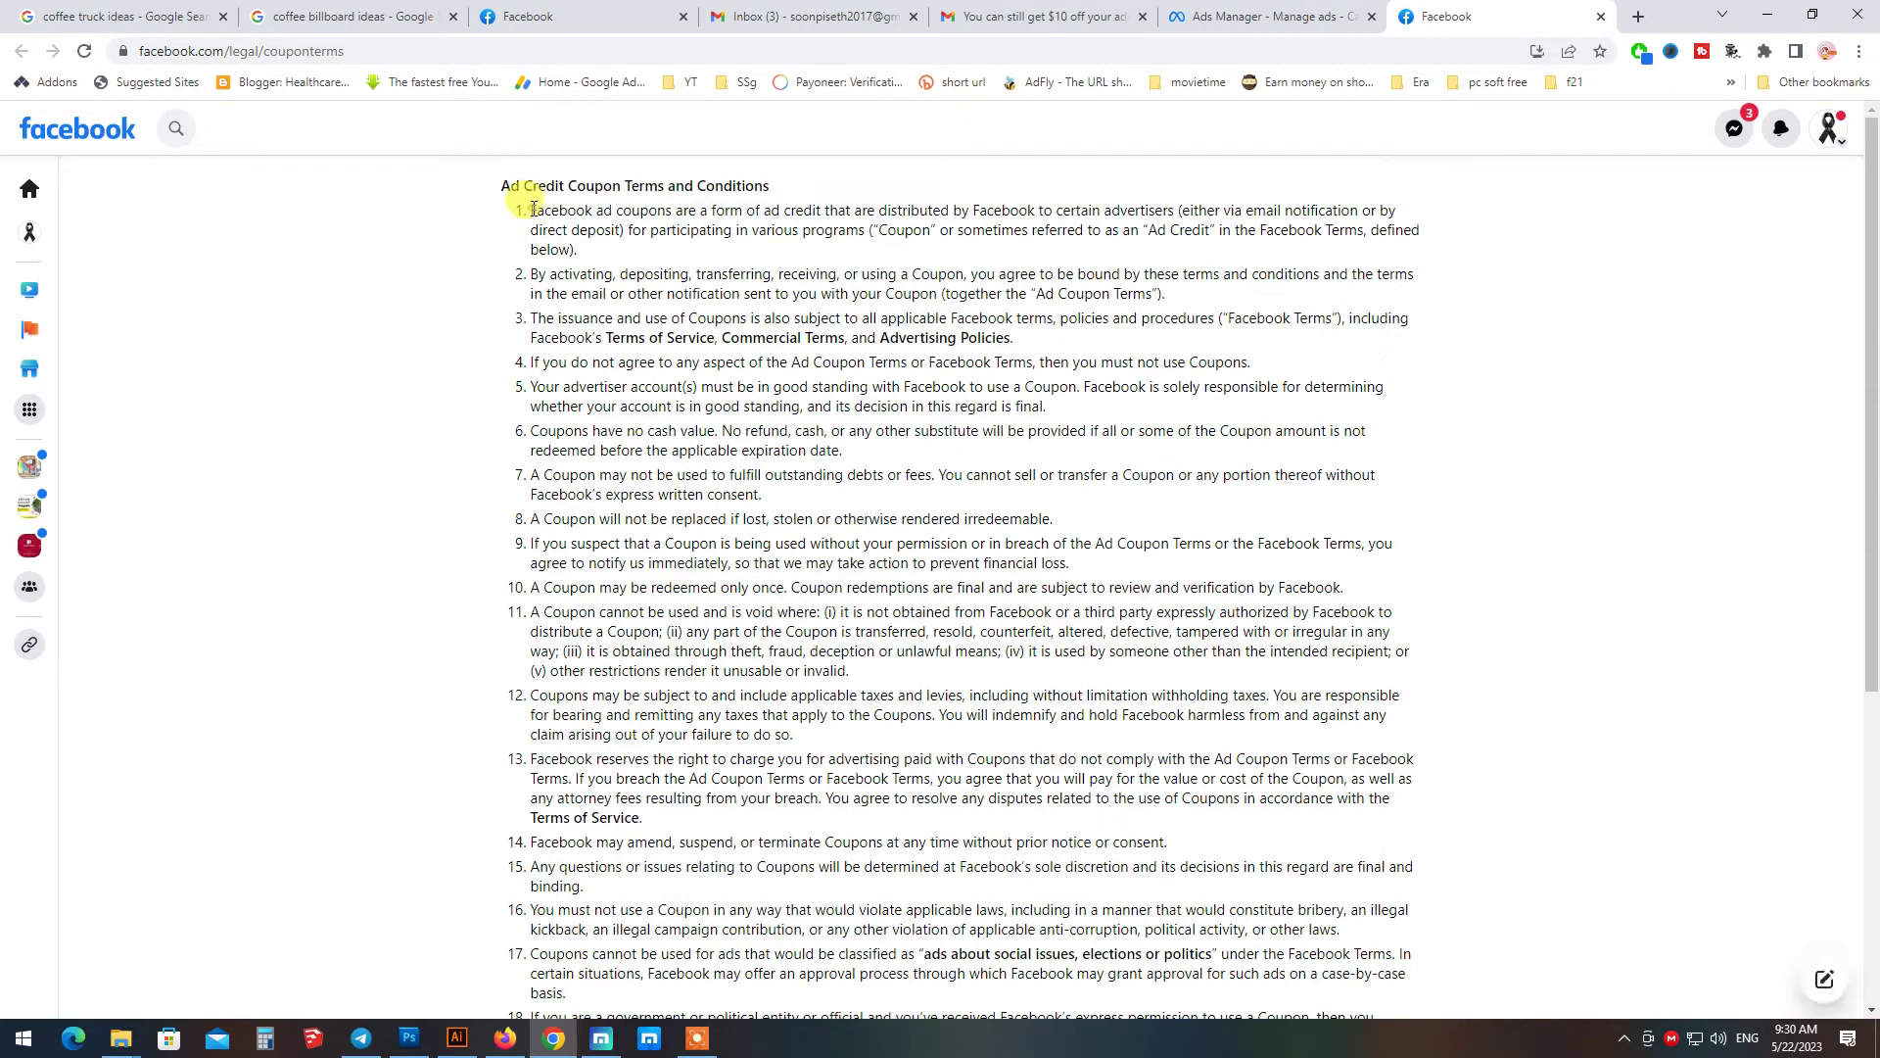
Read the first clause of the Ad Credit Coupon Terms and Conditions.
left_click_drag(531, 208, 588, 259)
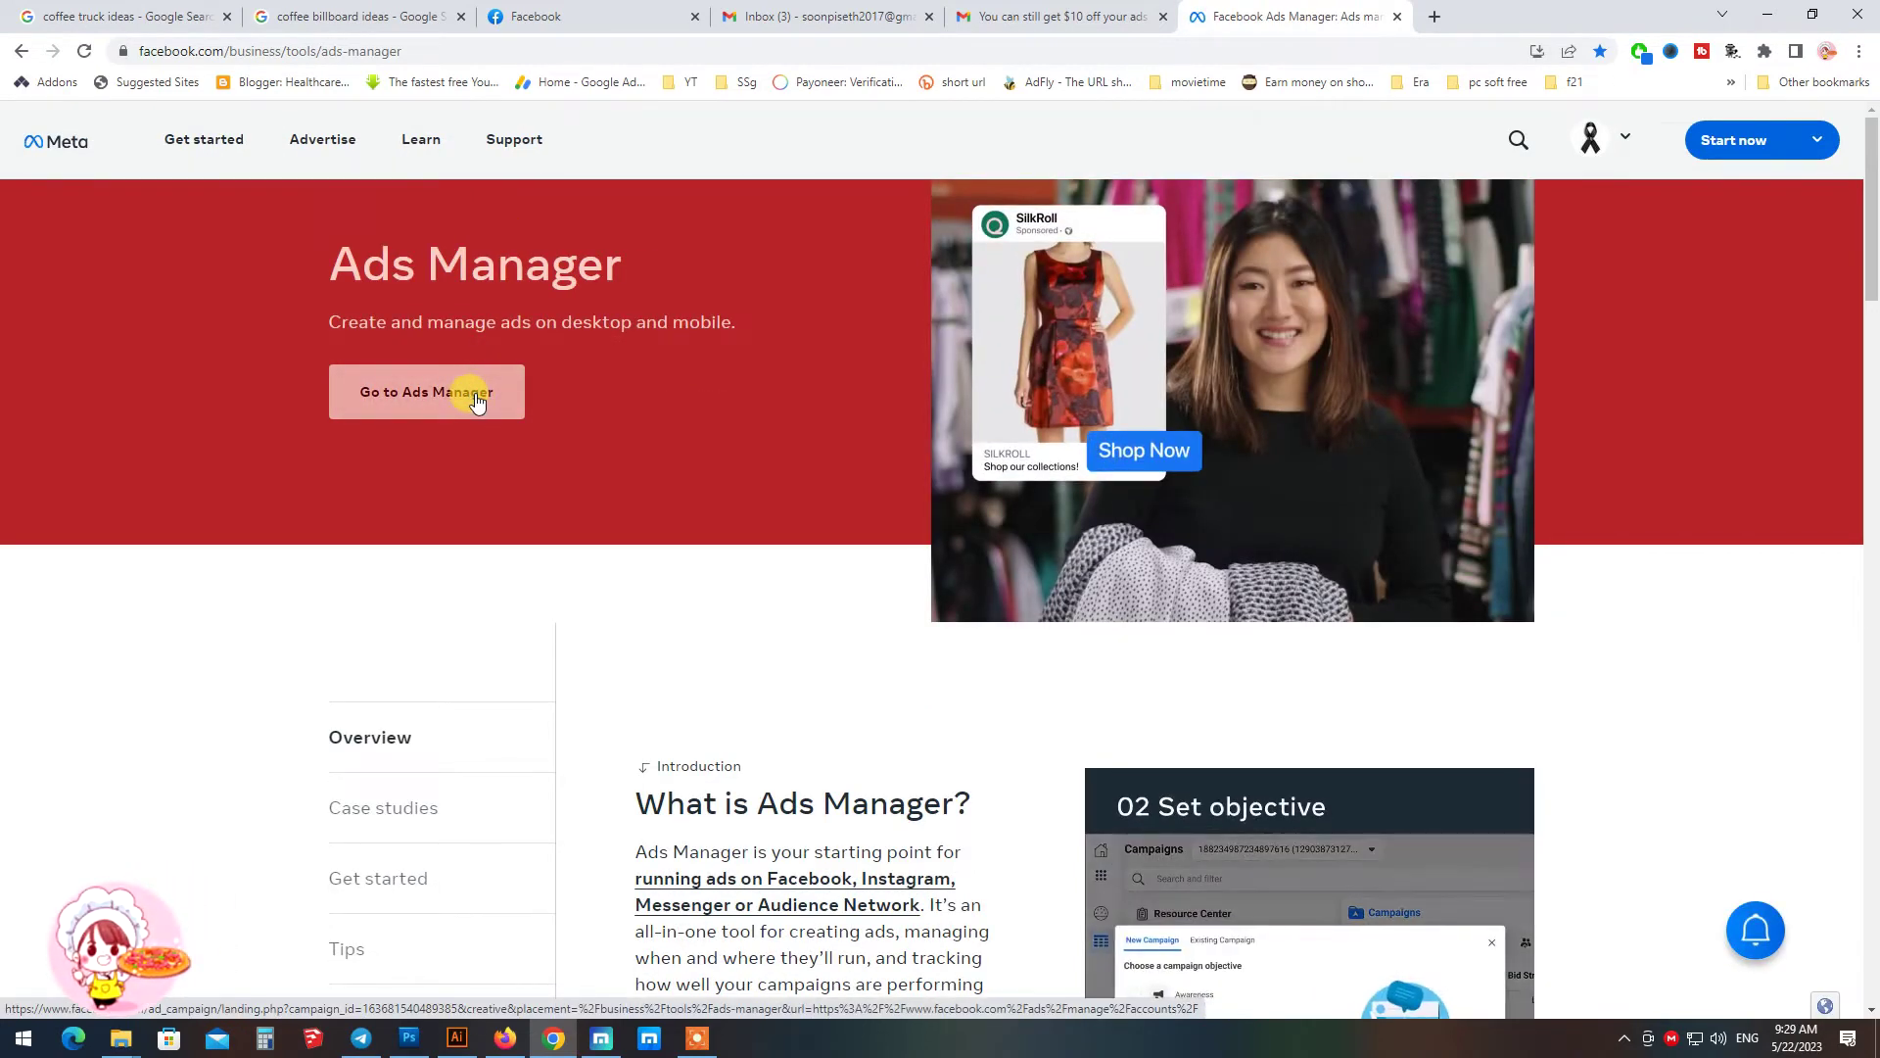
Go to Ads Manager and open the campaigns of the active ad account.
left_click(476, 397)
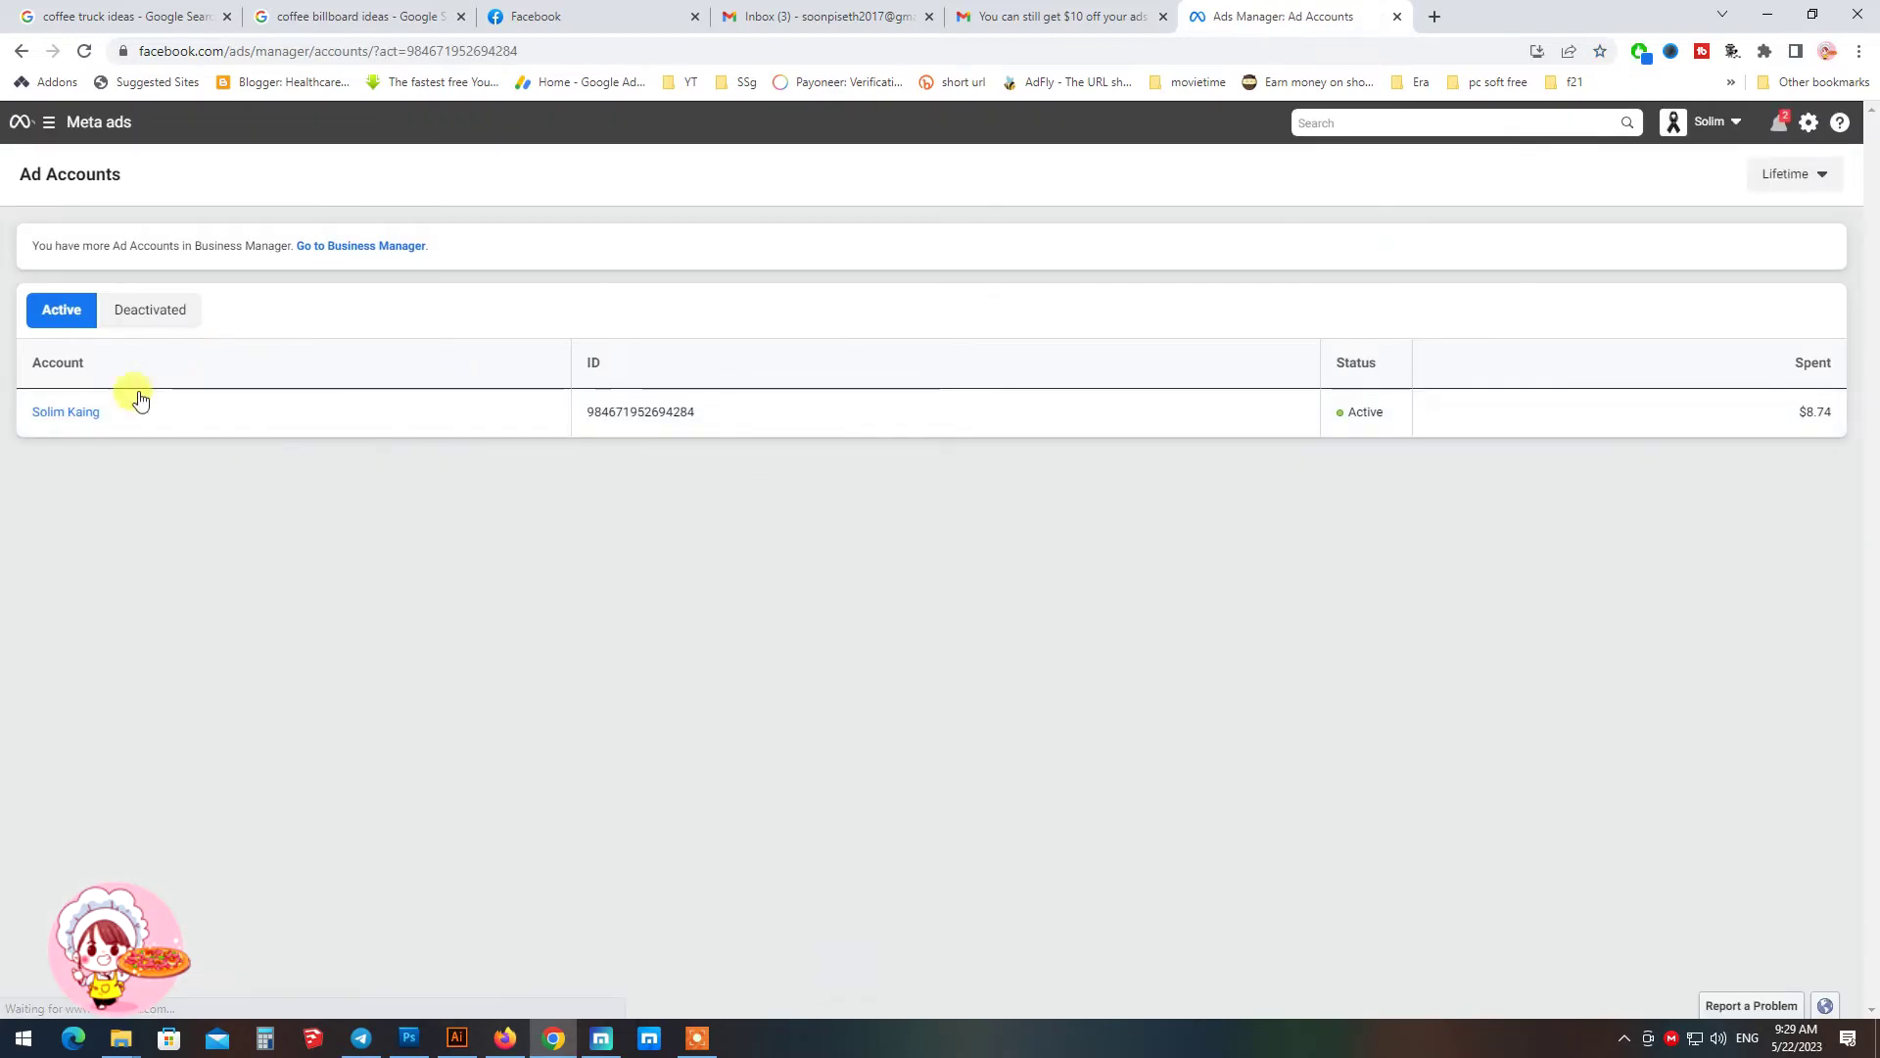
left_click(69, 412)
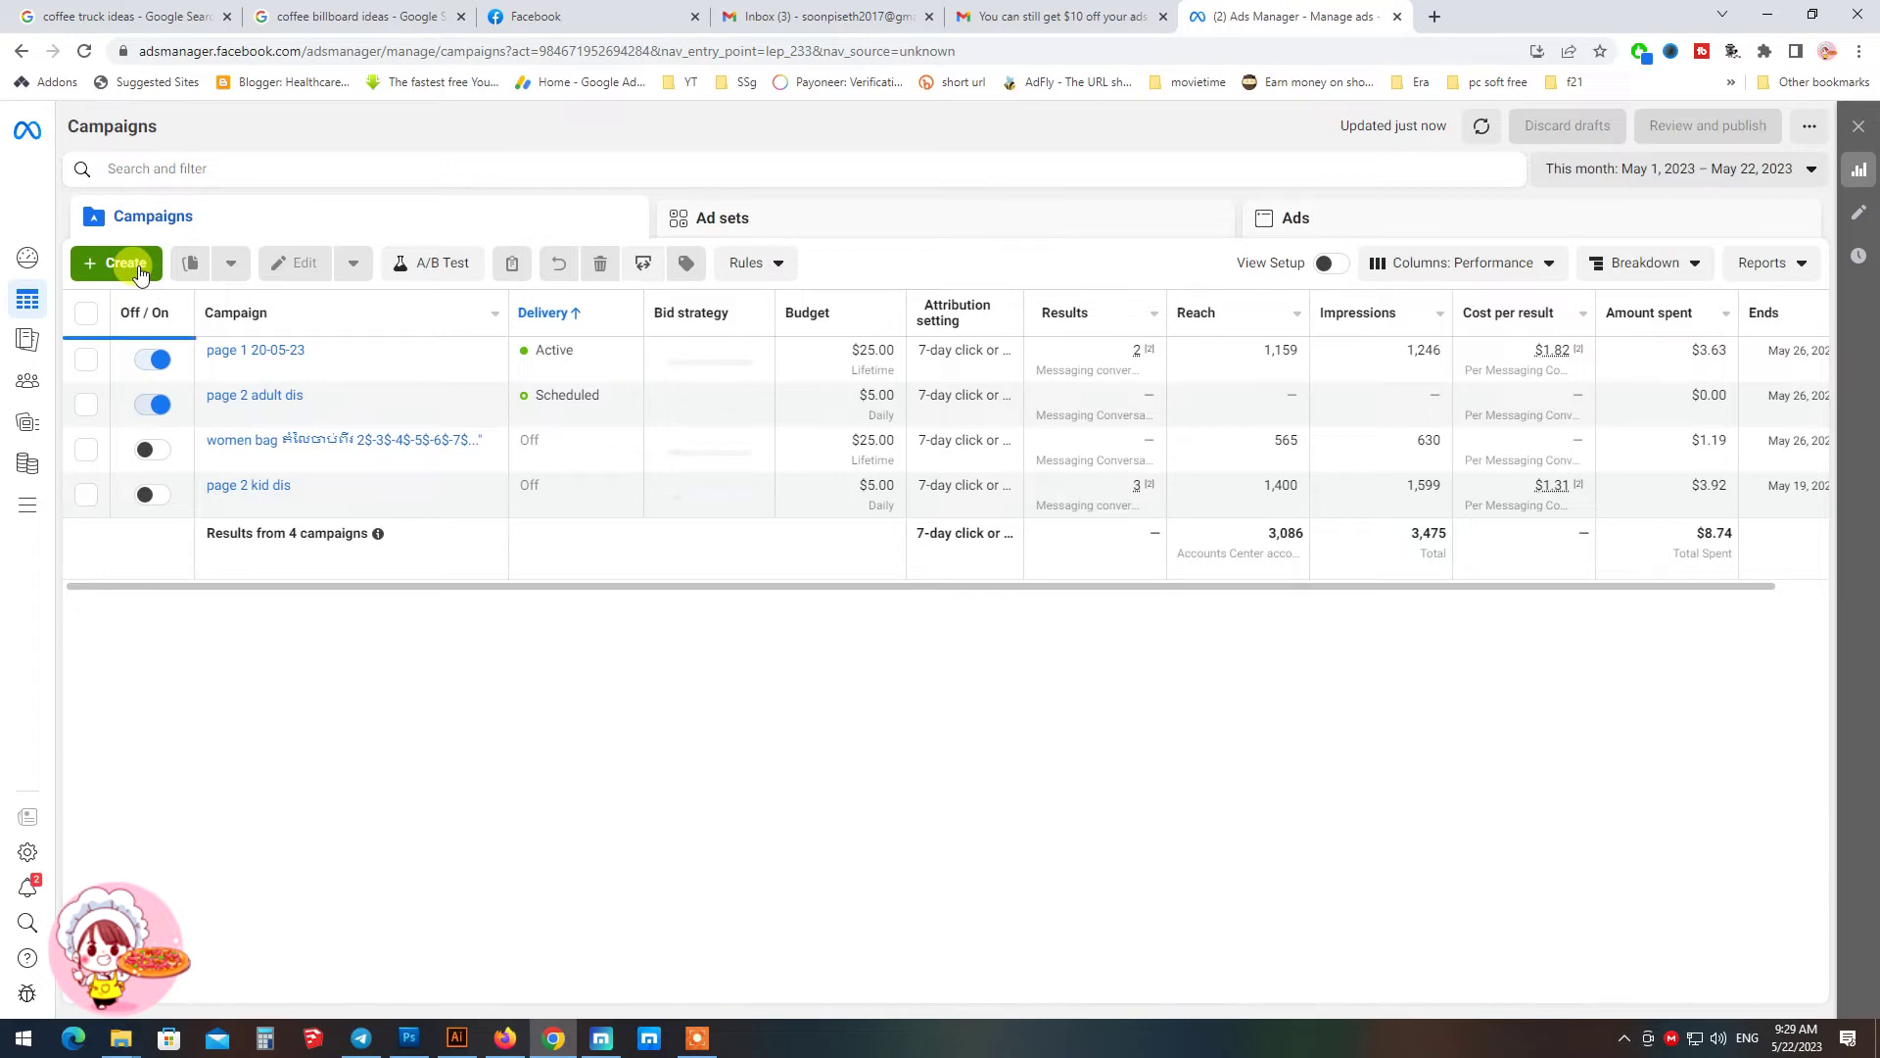
Create a new campaign with the Awareness objective.
left_click(139, 266)
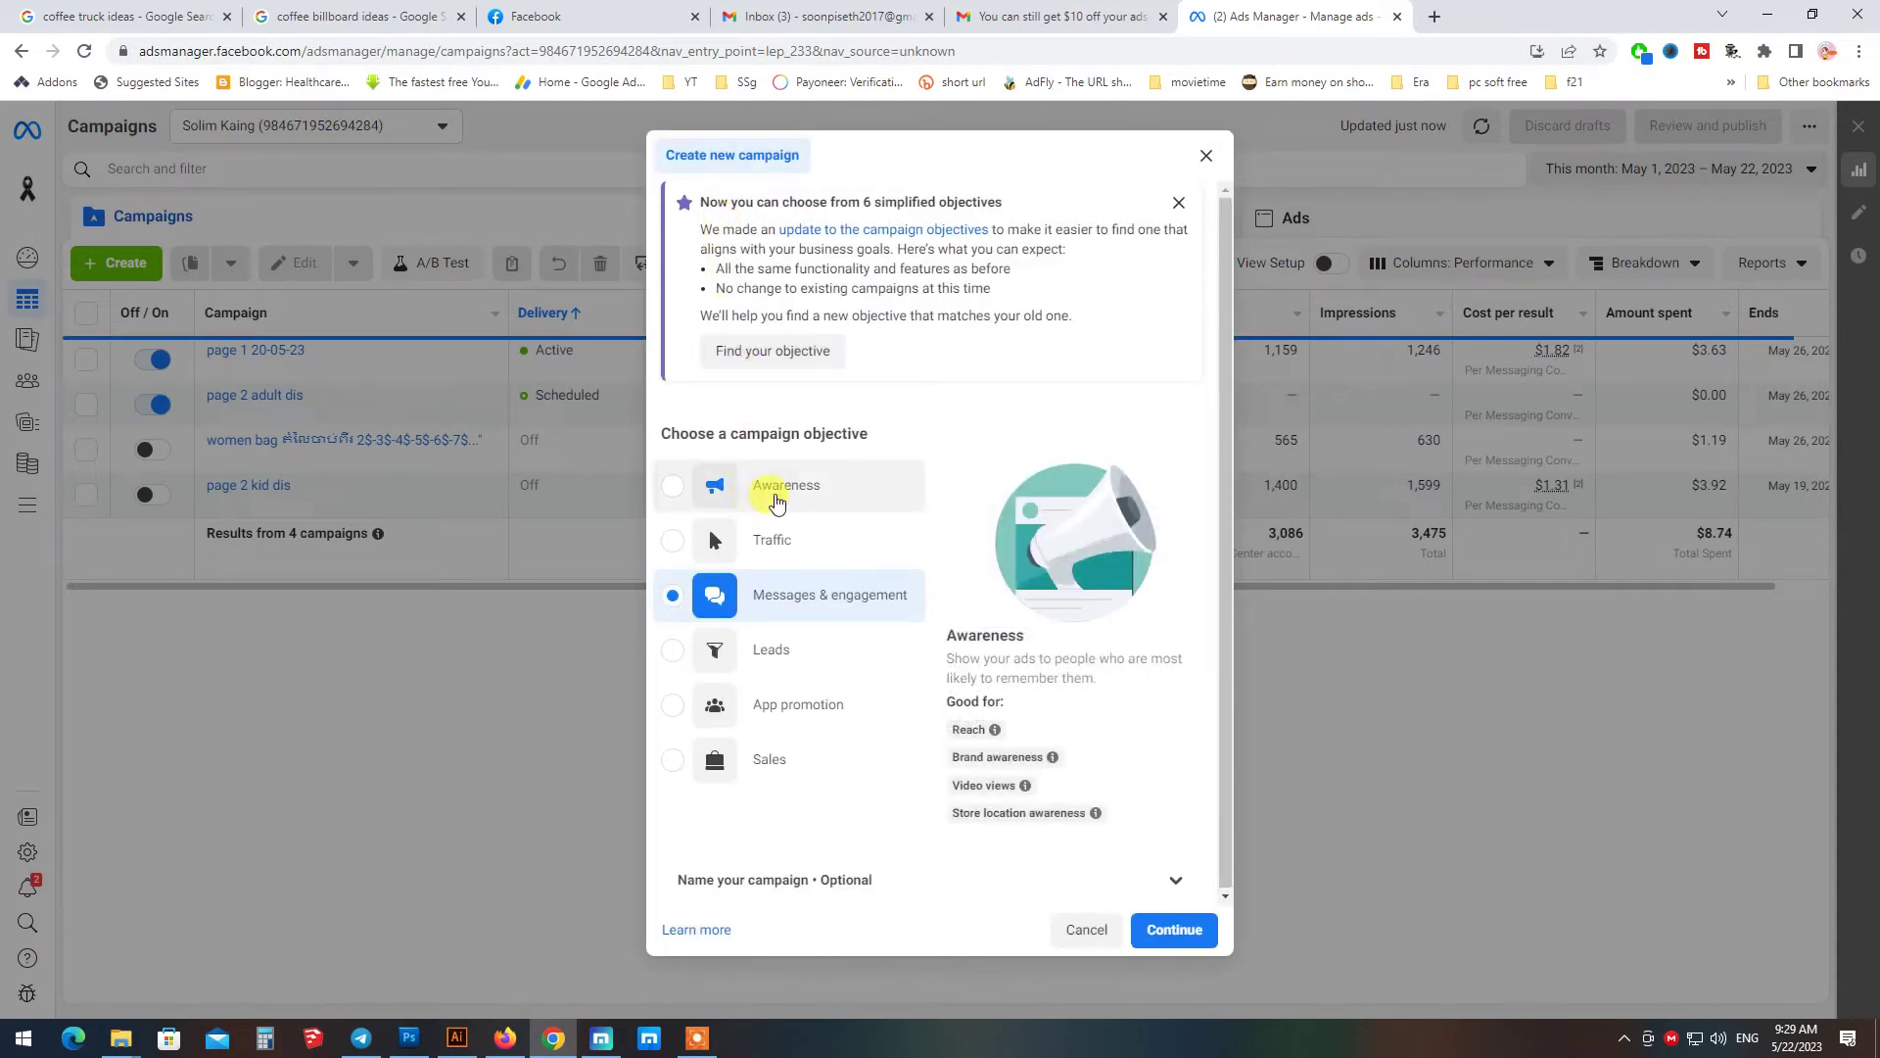
left_click(771, 492)
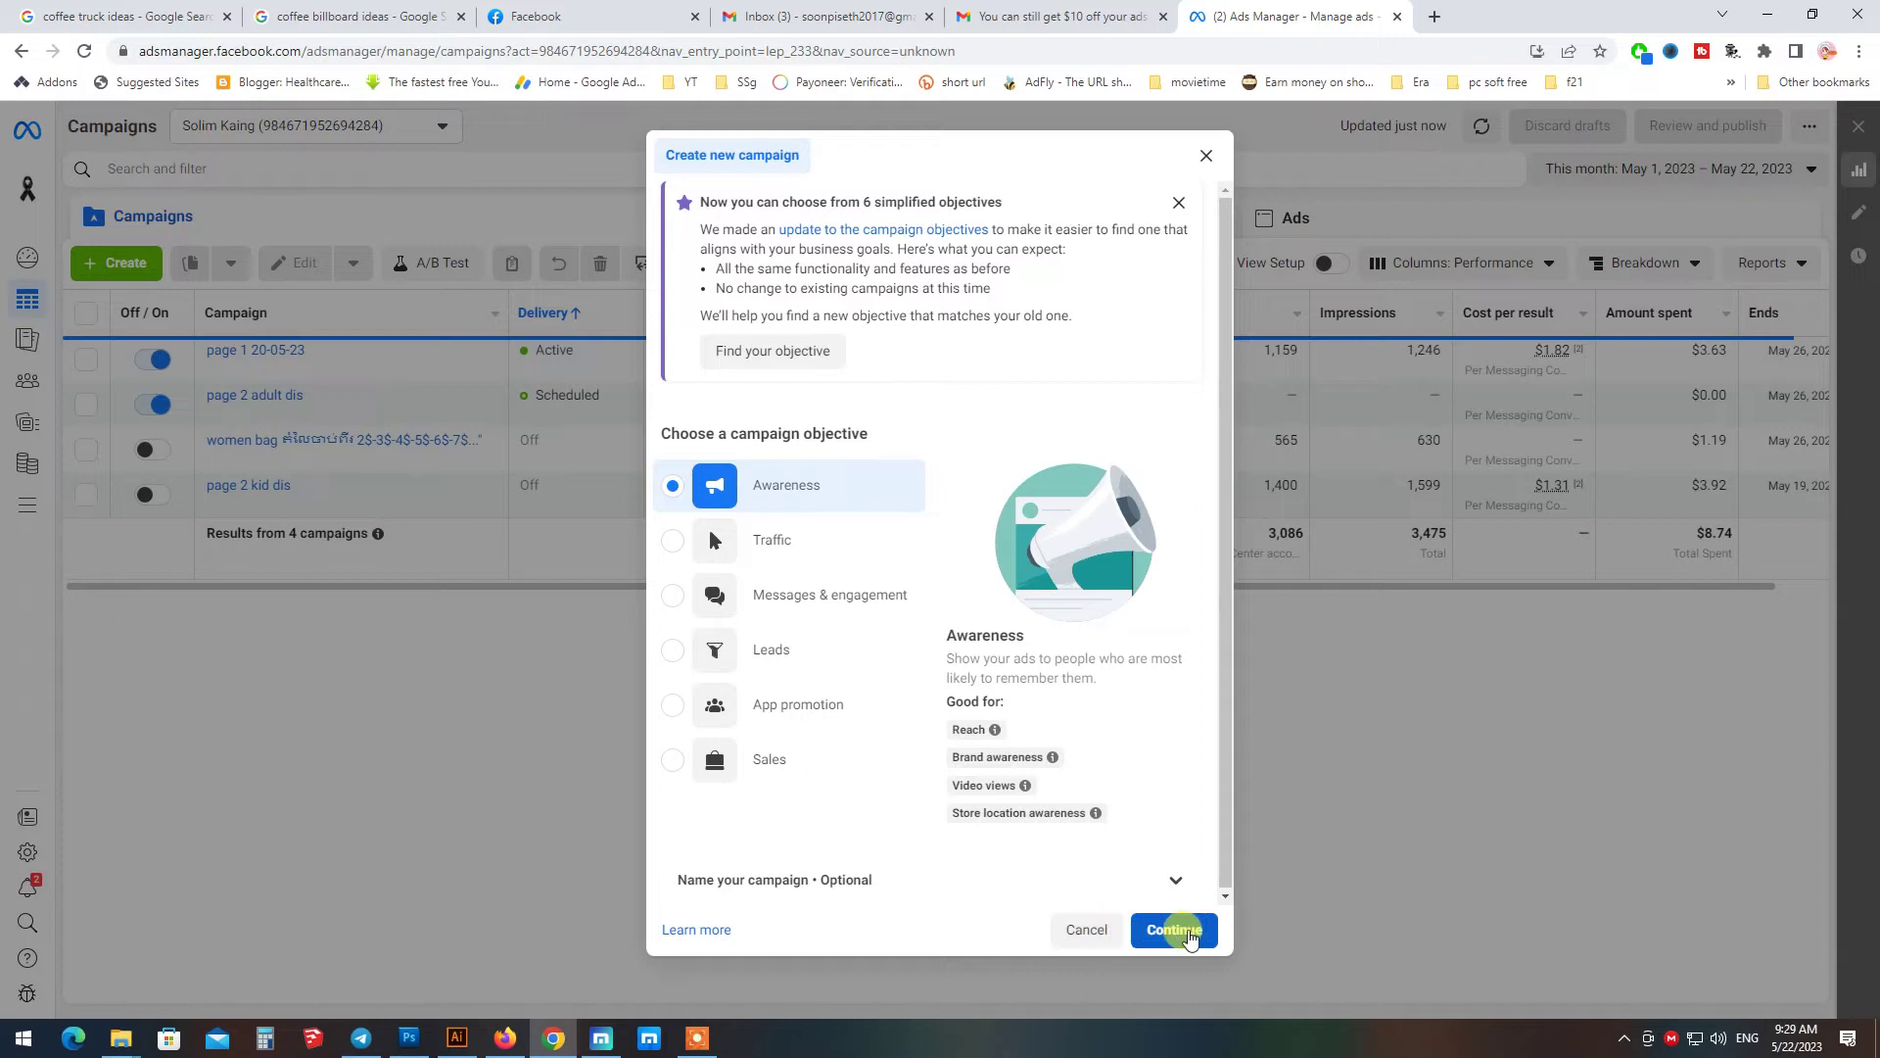
left_click(1190, 938)
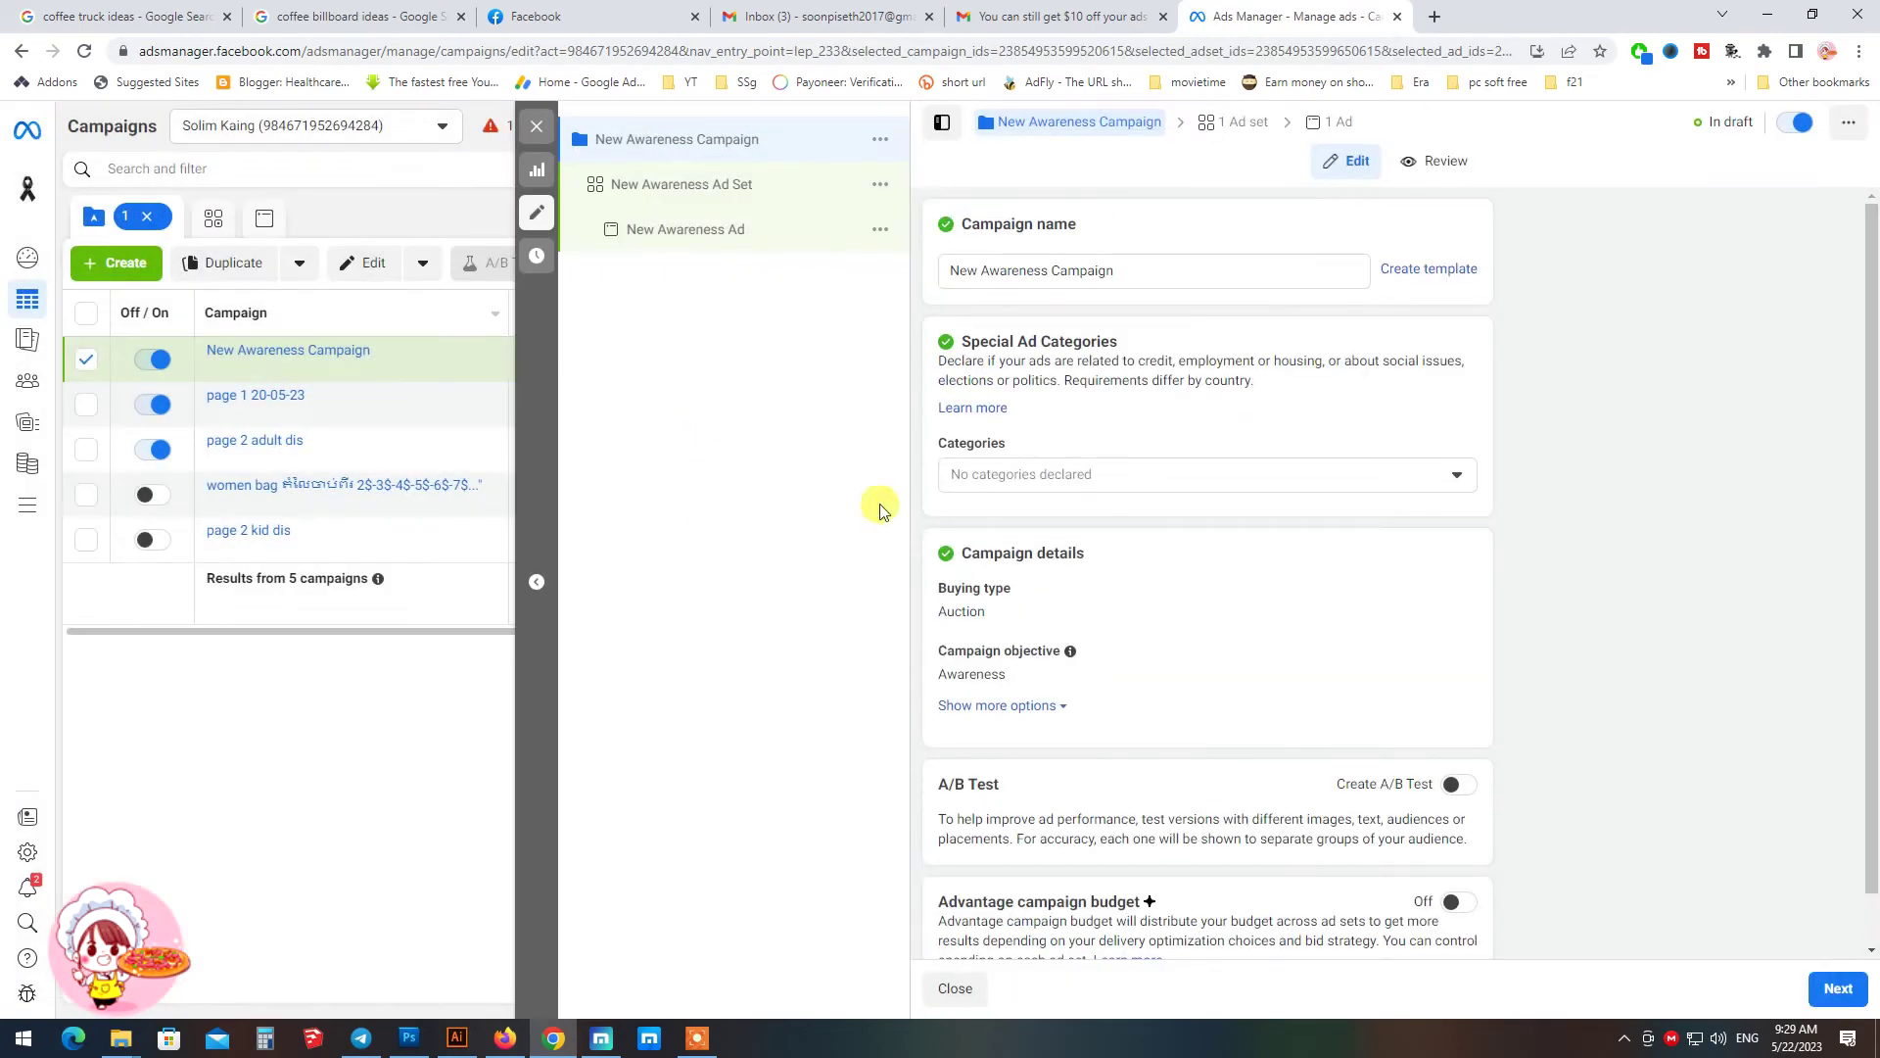
Turn on Advantage campaign budget for the new campaign and open the credit terms of the "Get $10 after you spend $20" offer.
scroll(1260, 778, "down", 1)
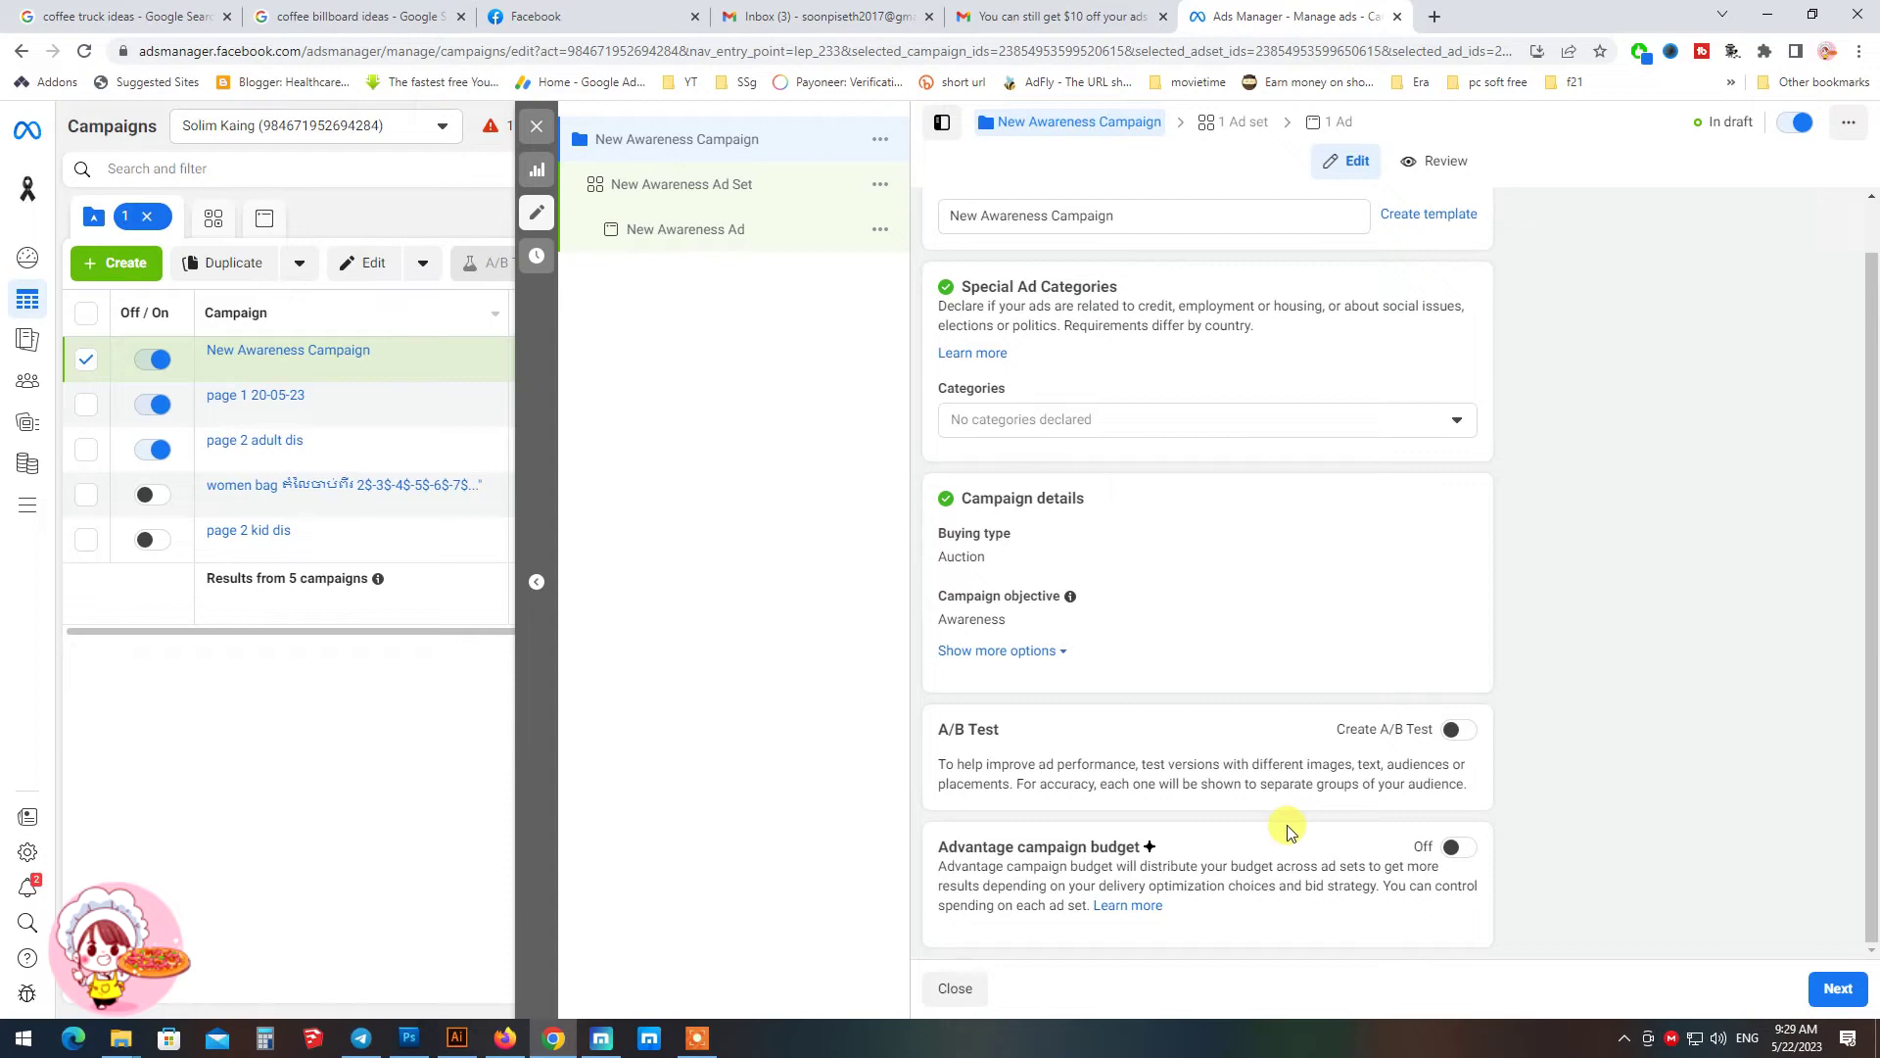
left_click(1461, 854)
scroll(1155, 756, "down", 5)
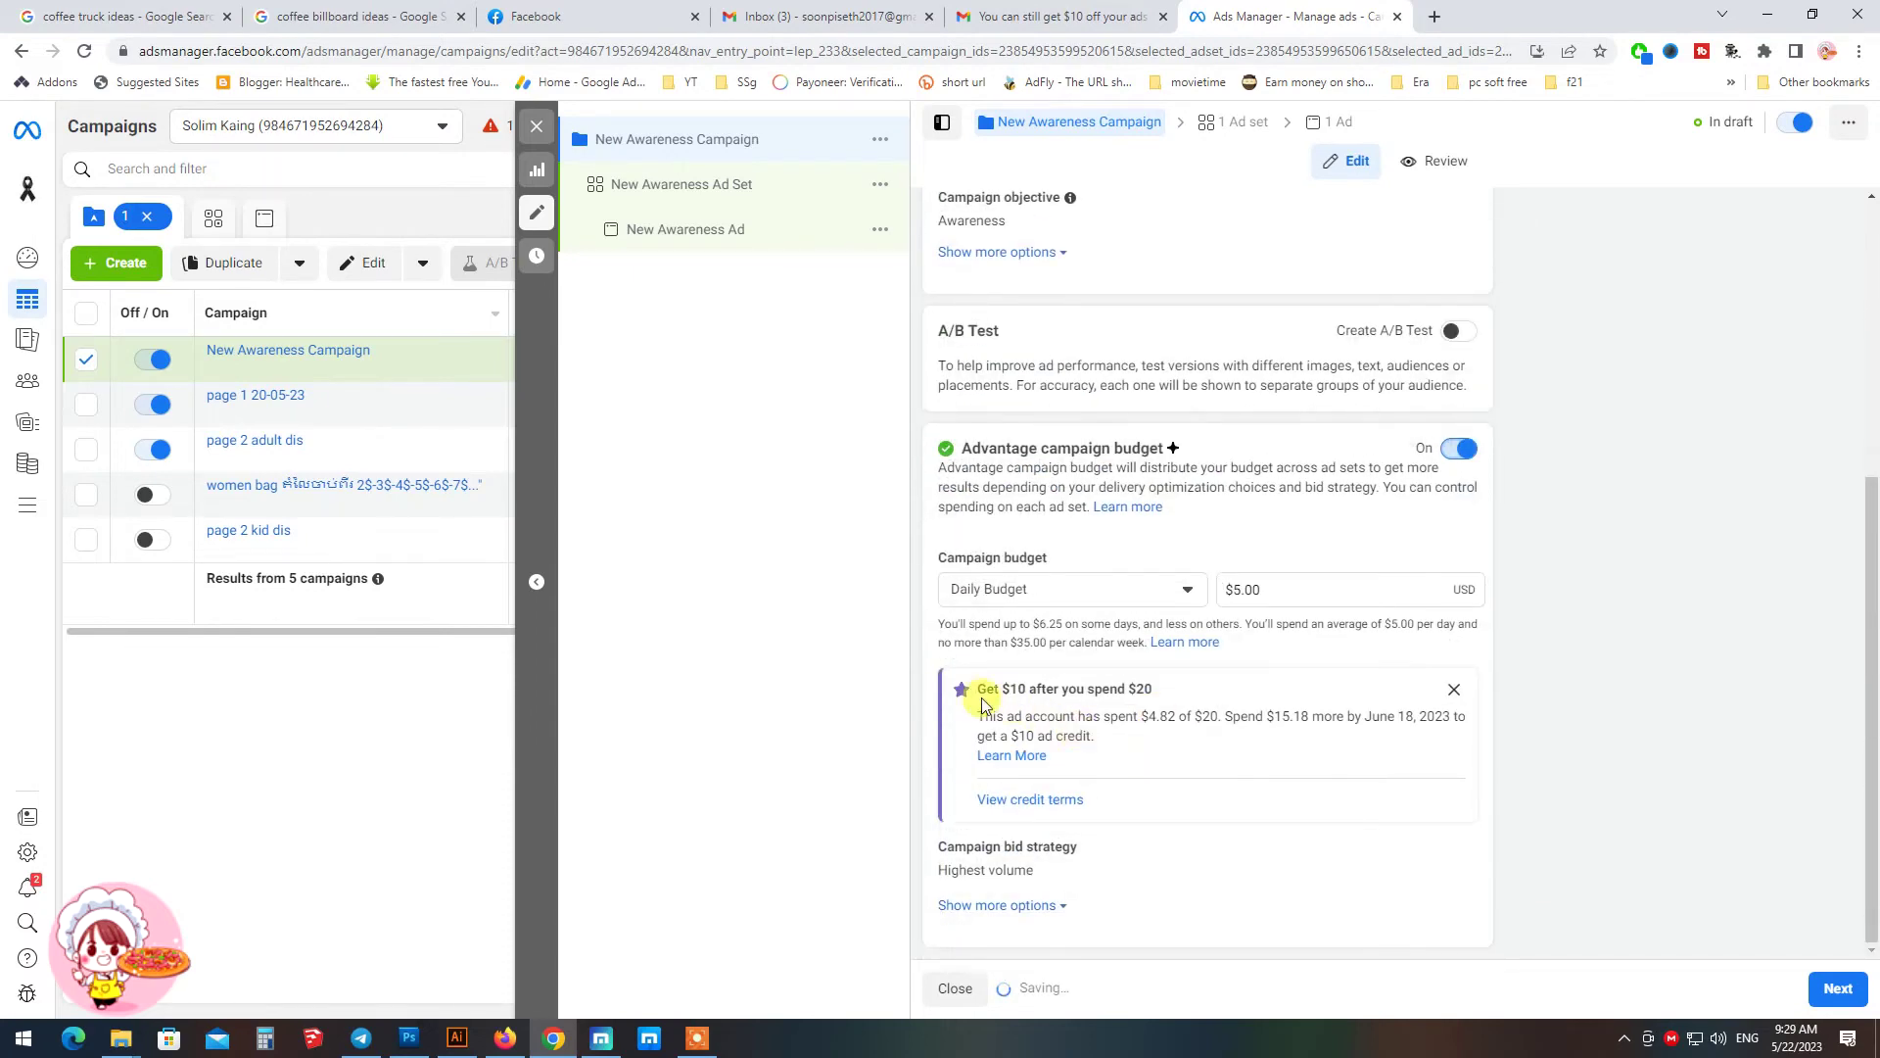
left_click_drag(977, 691, 1173, 695)
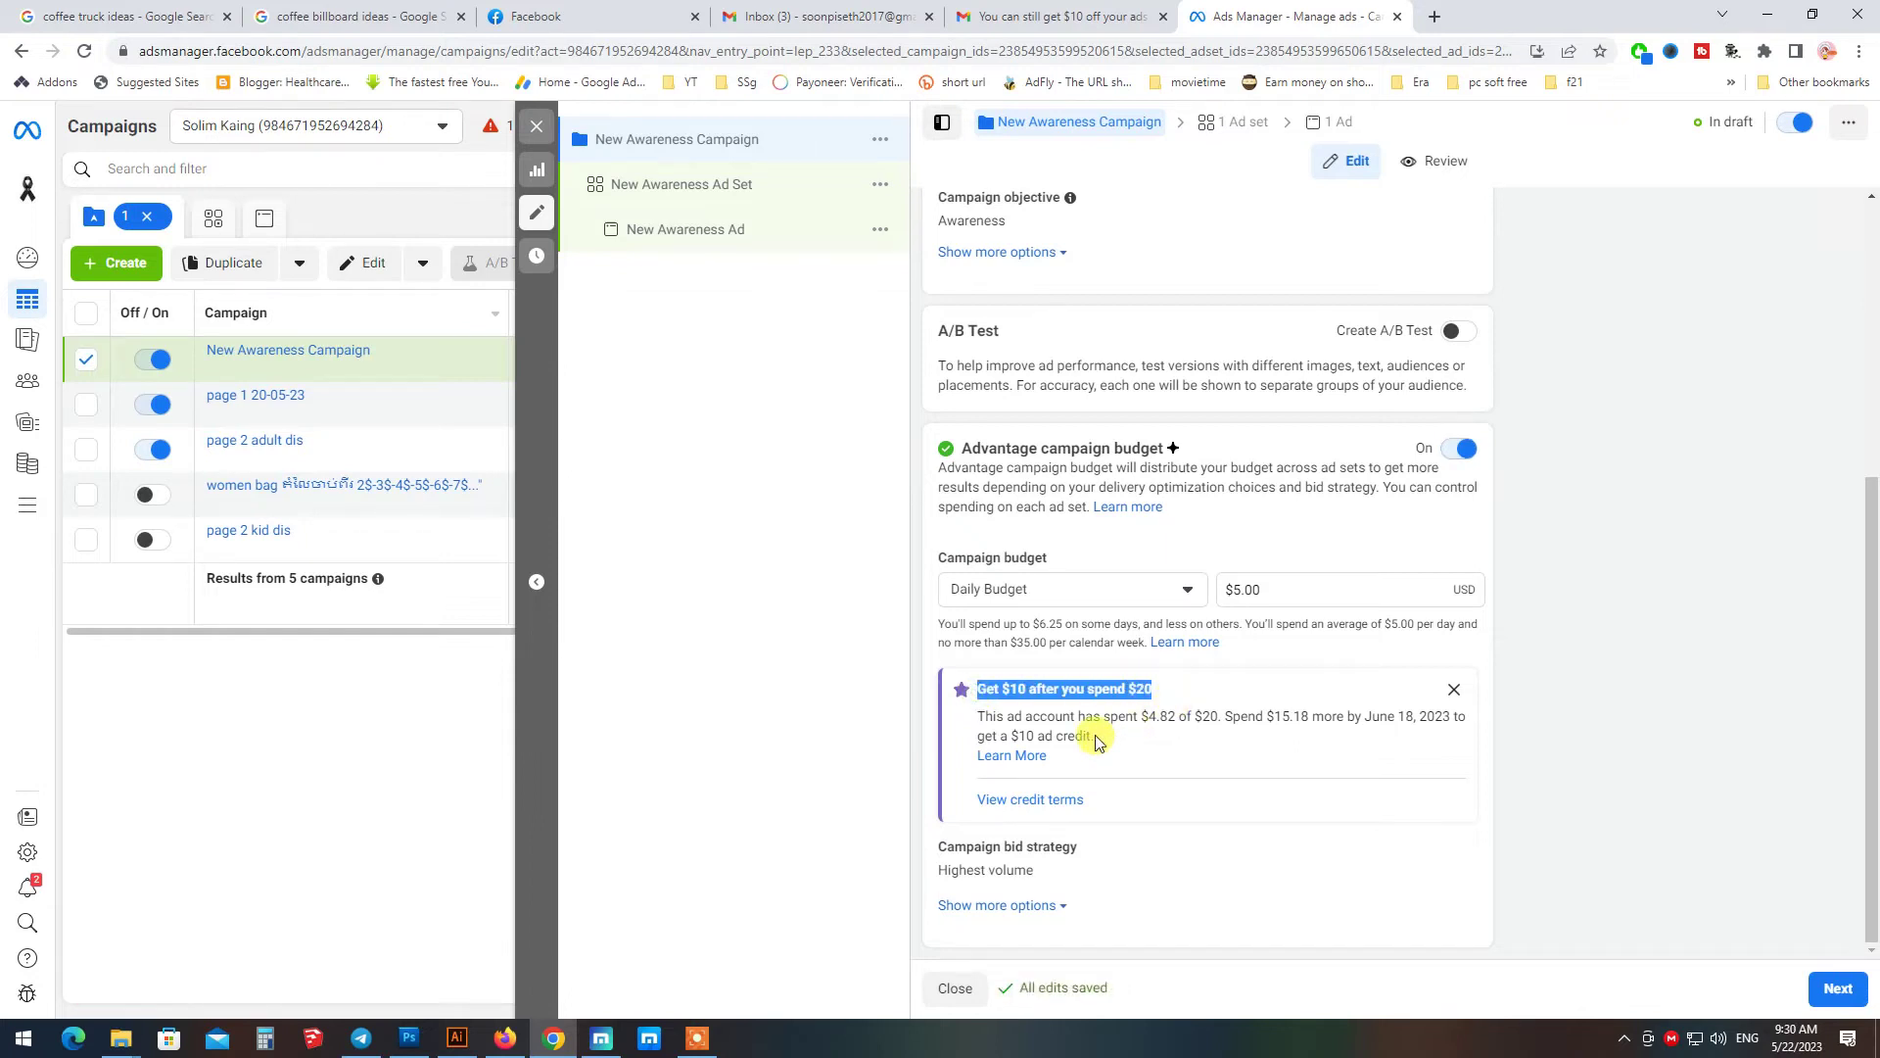
left_click(1077, 798)
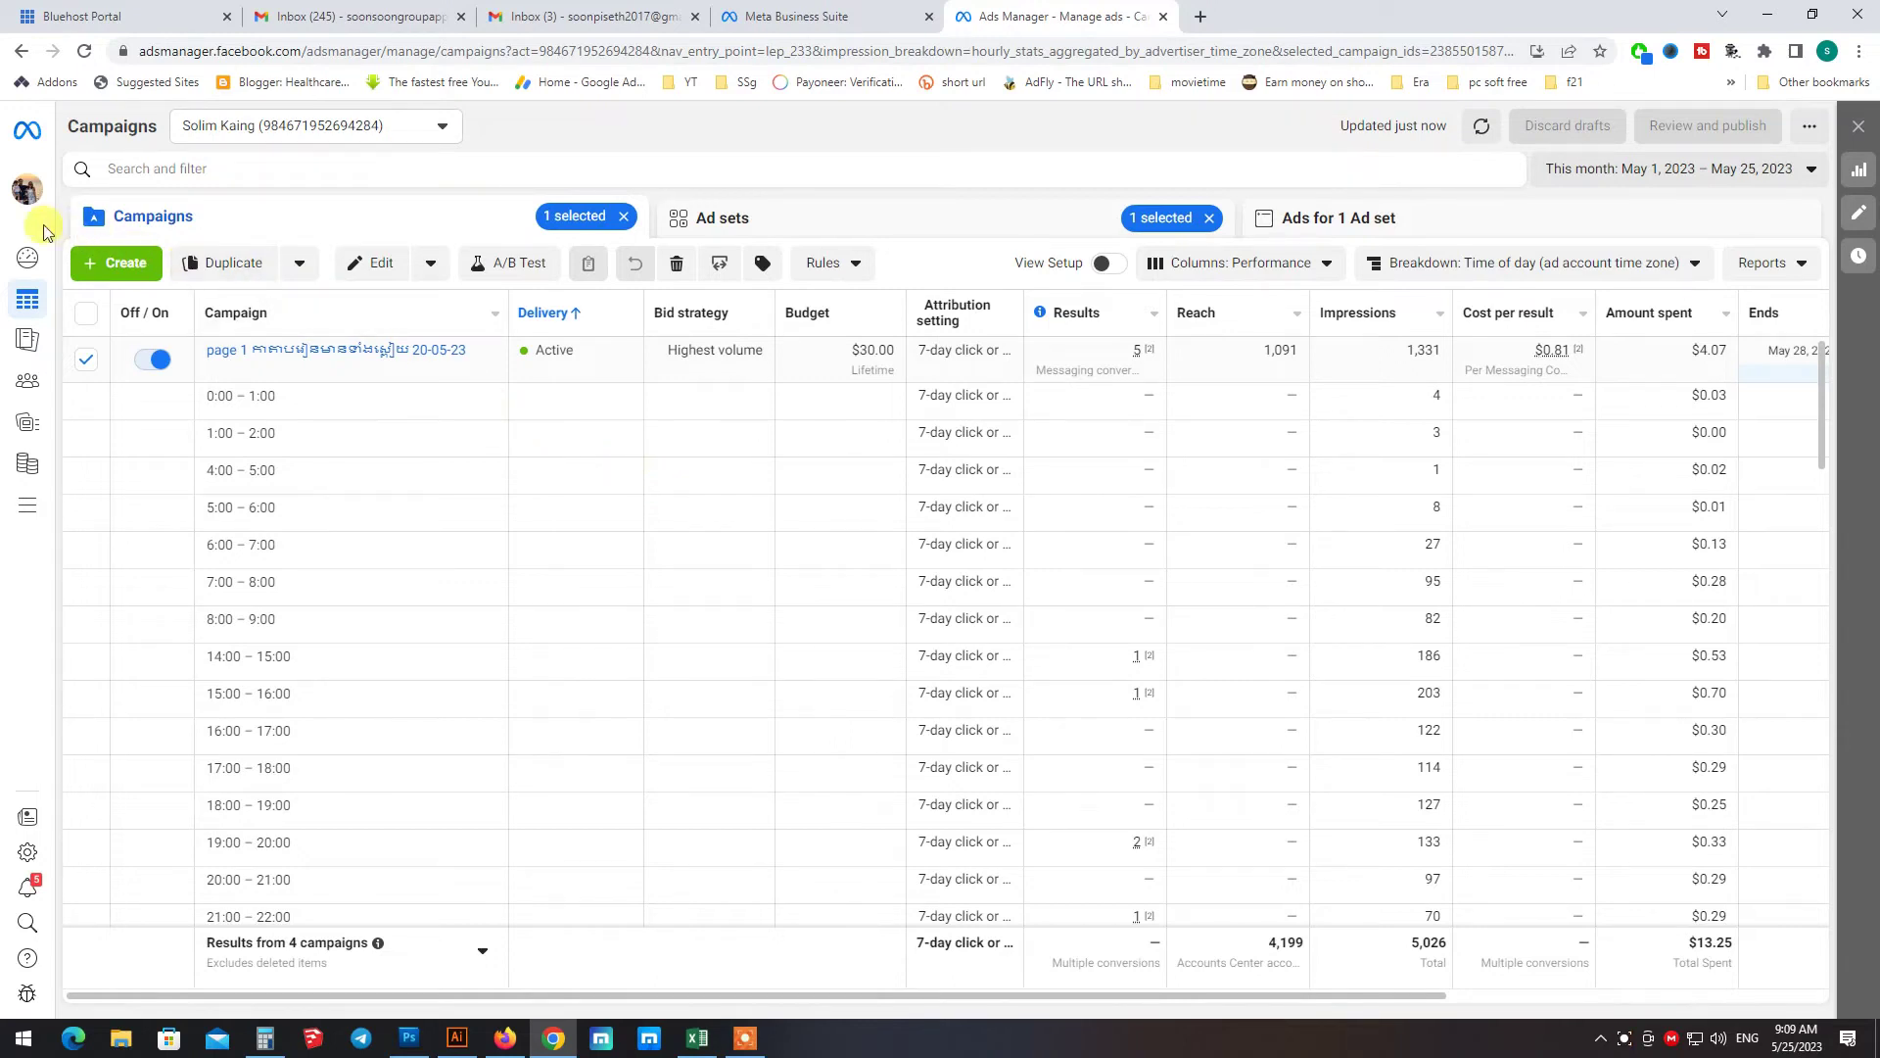
Open the ad account's billing to view its payment activity.
mouse_move(26, 242)
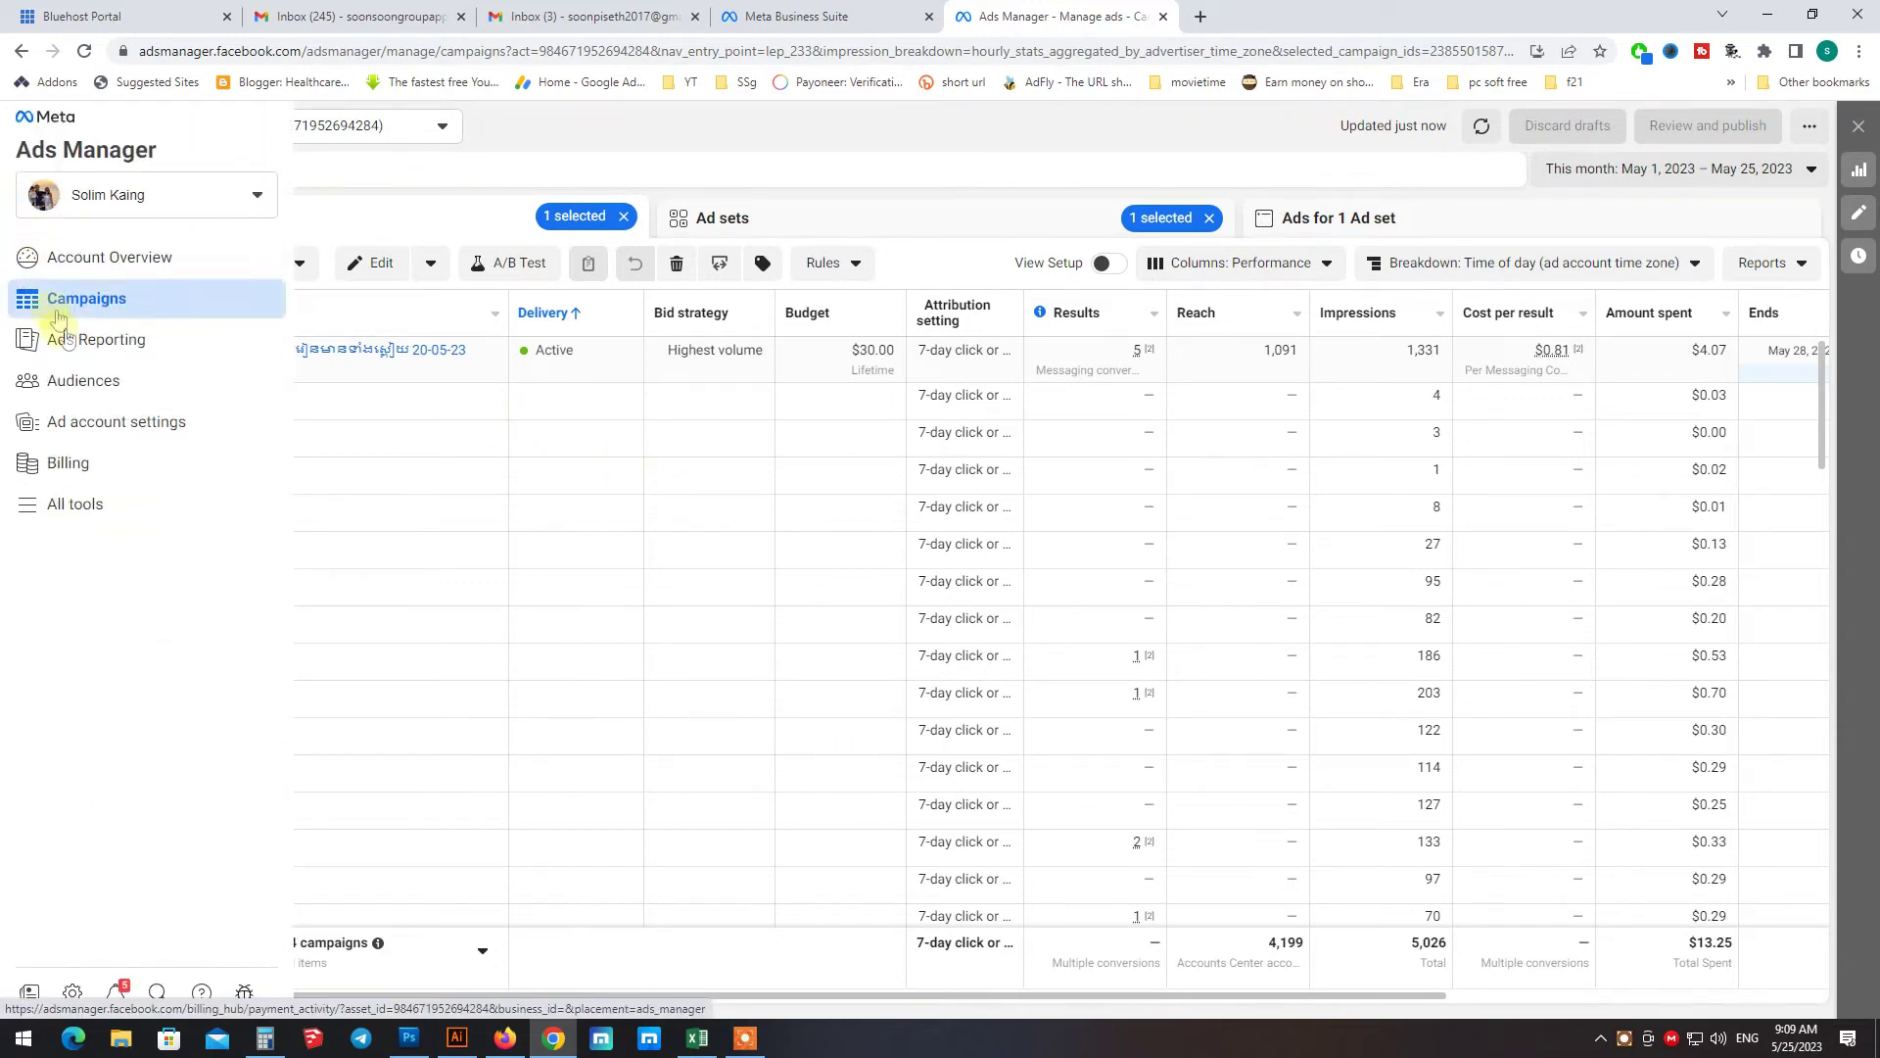
left_click(77, 470)
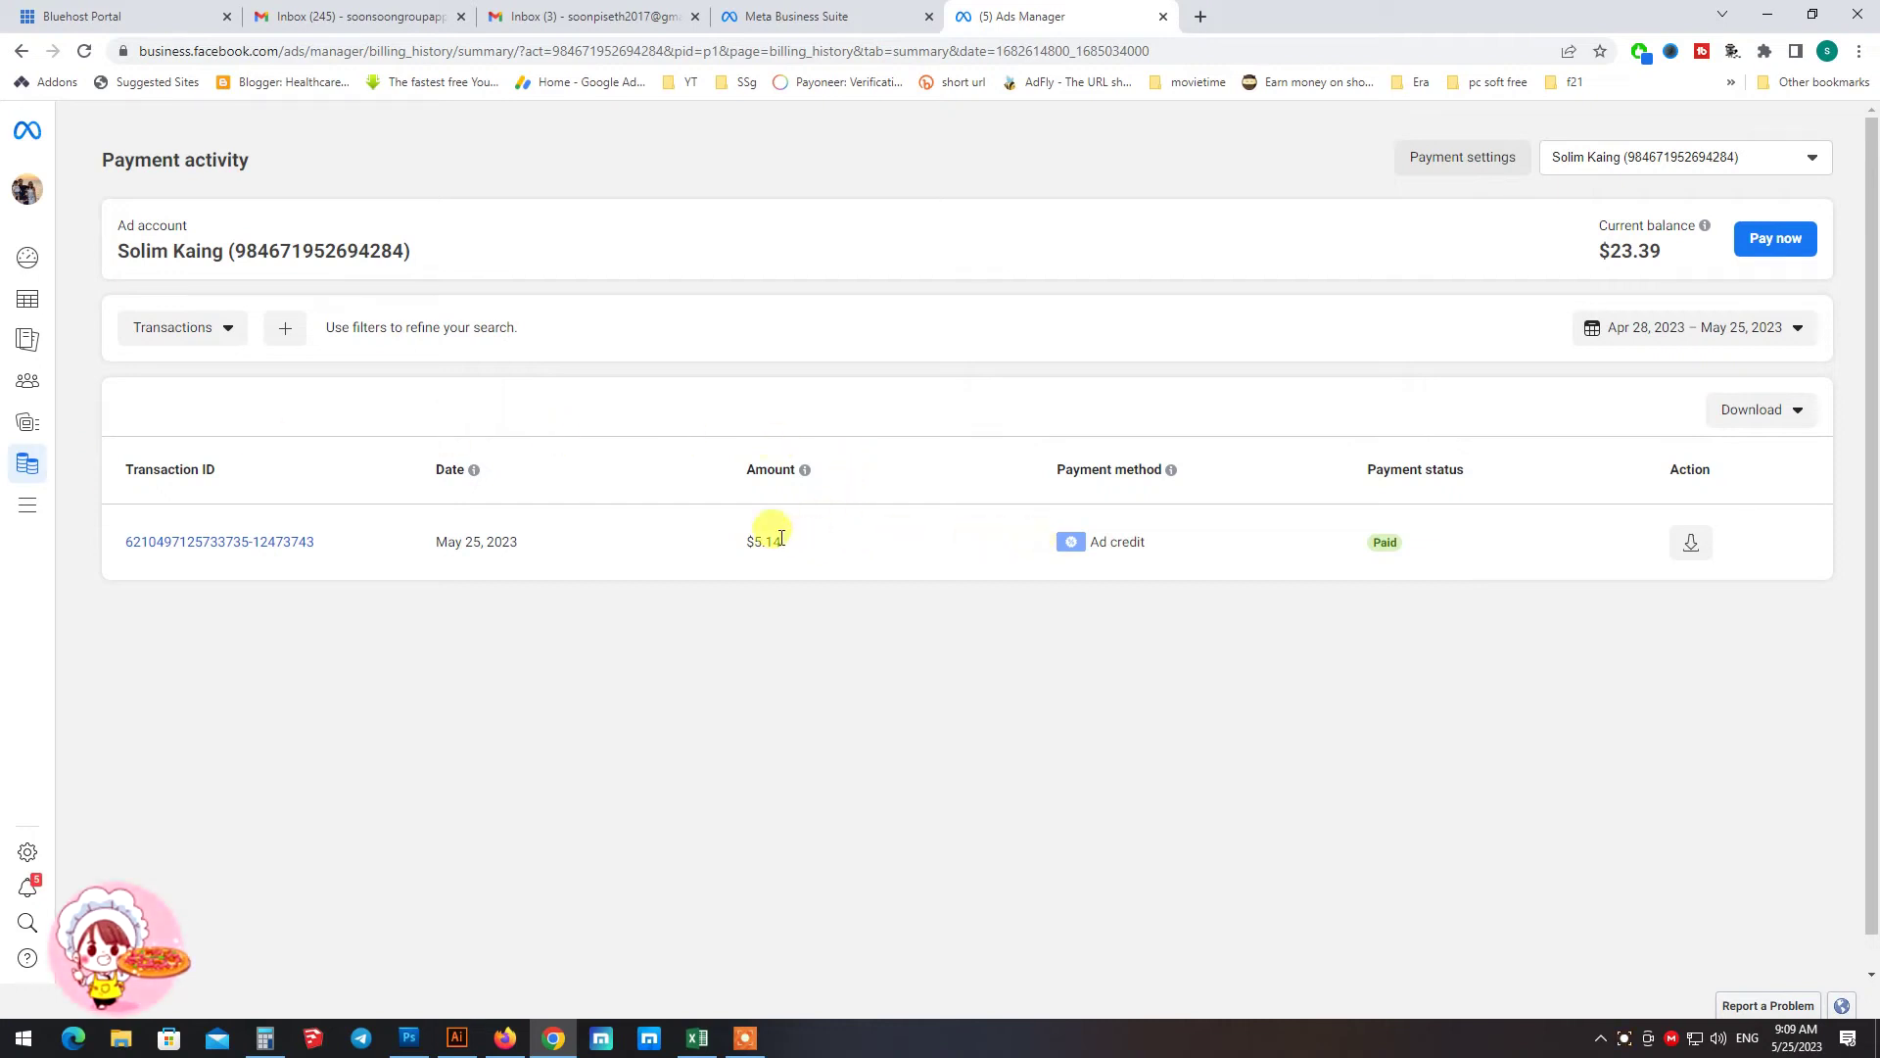
Open the details of the May 25, 2023 transaction and check its amount and payment method.
left_click_drag(749, 544, 790, 542)
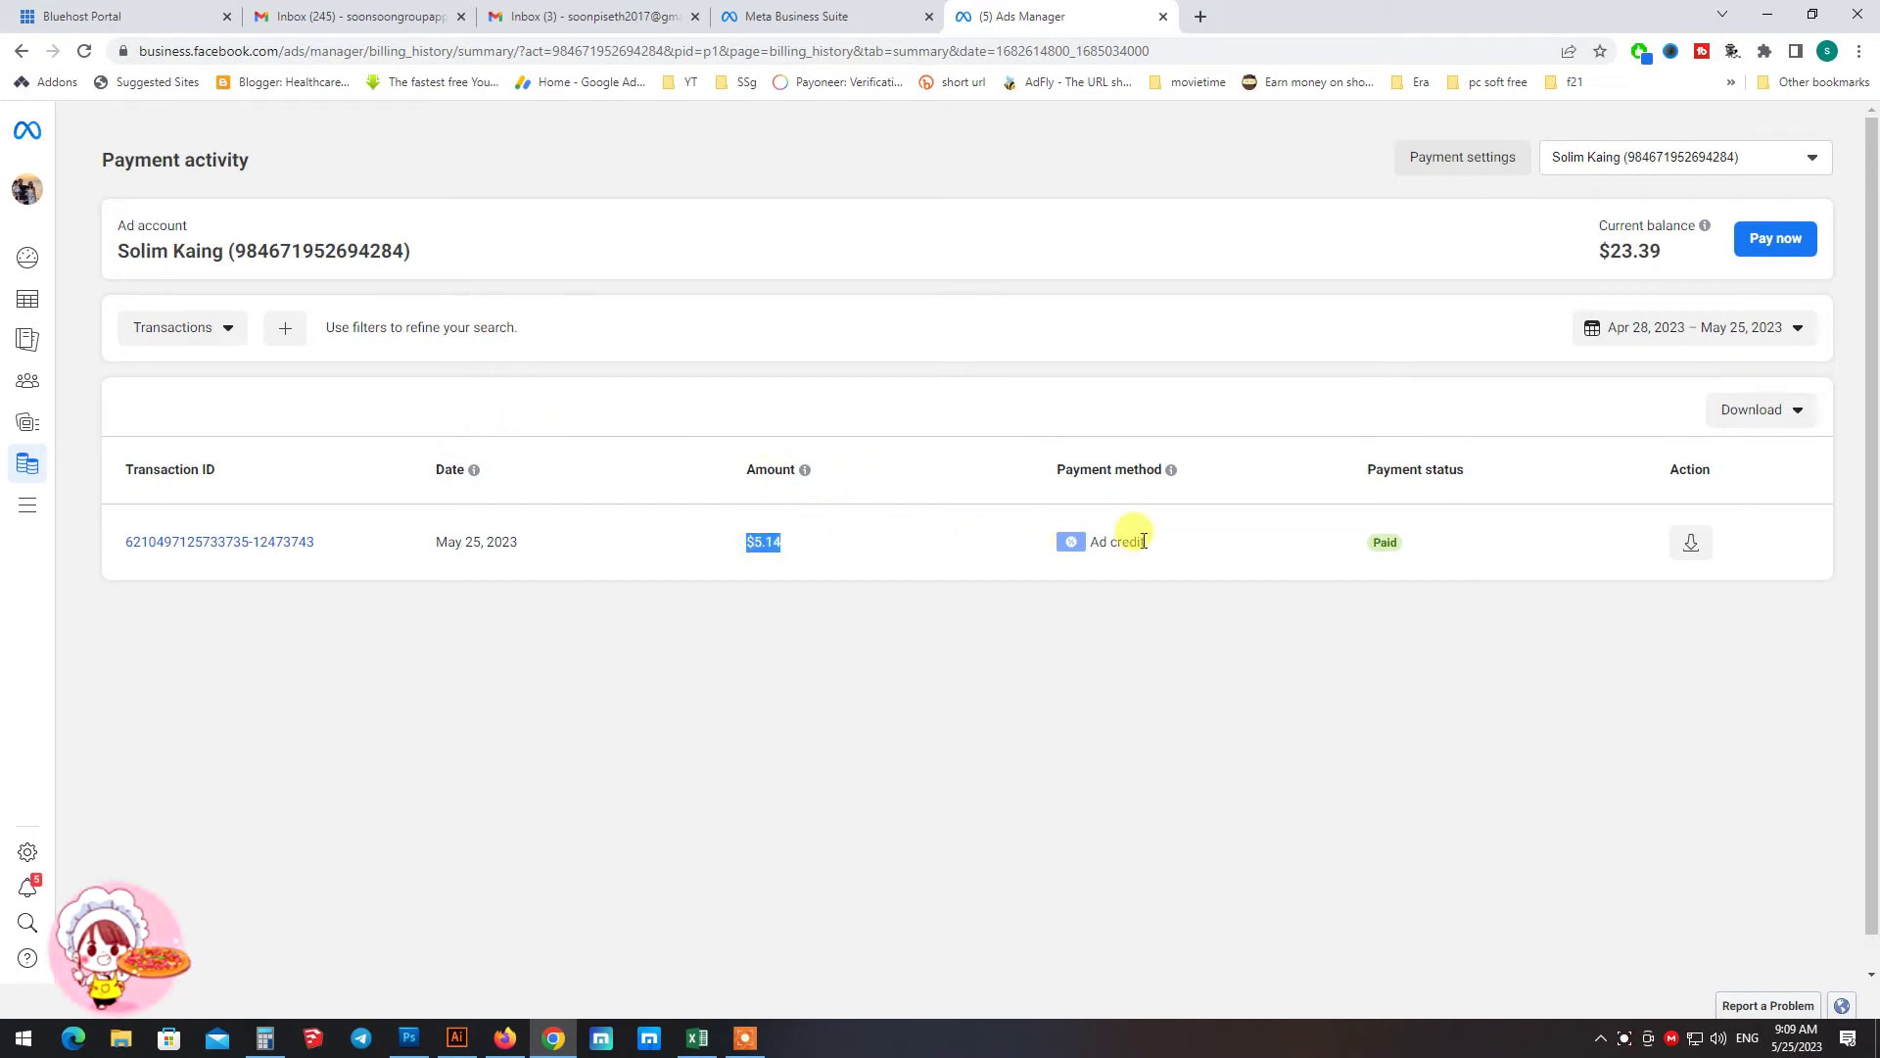
left_click_drag(1151, 546, 1084, 539)
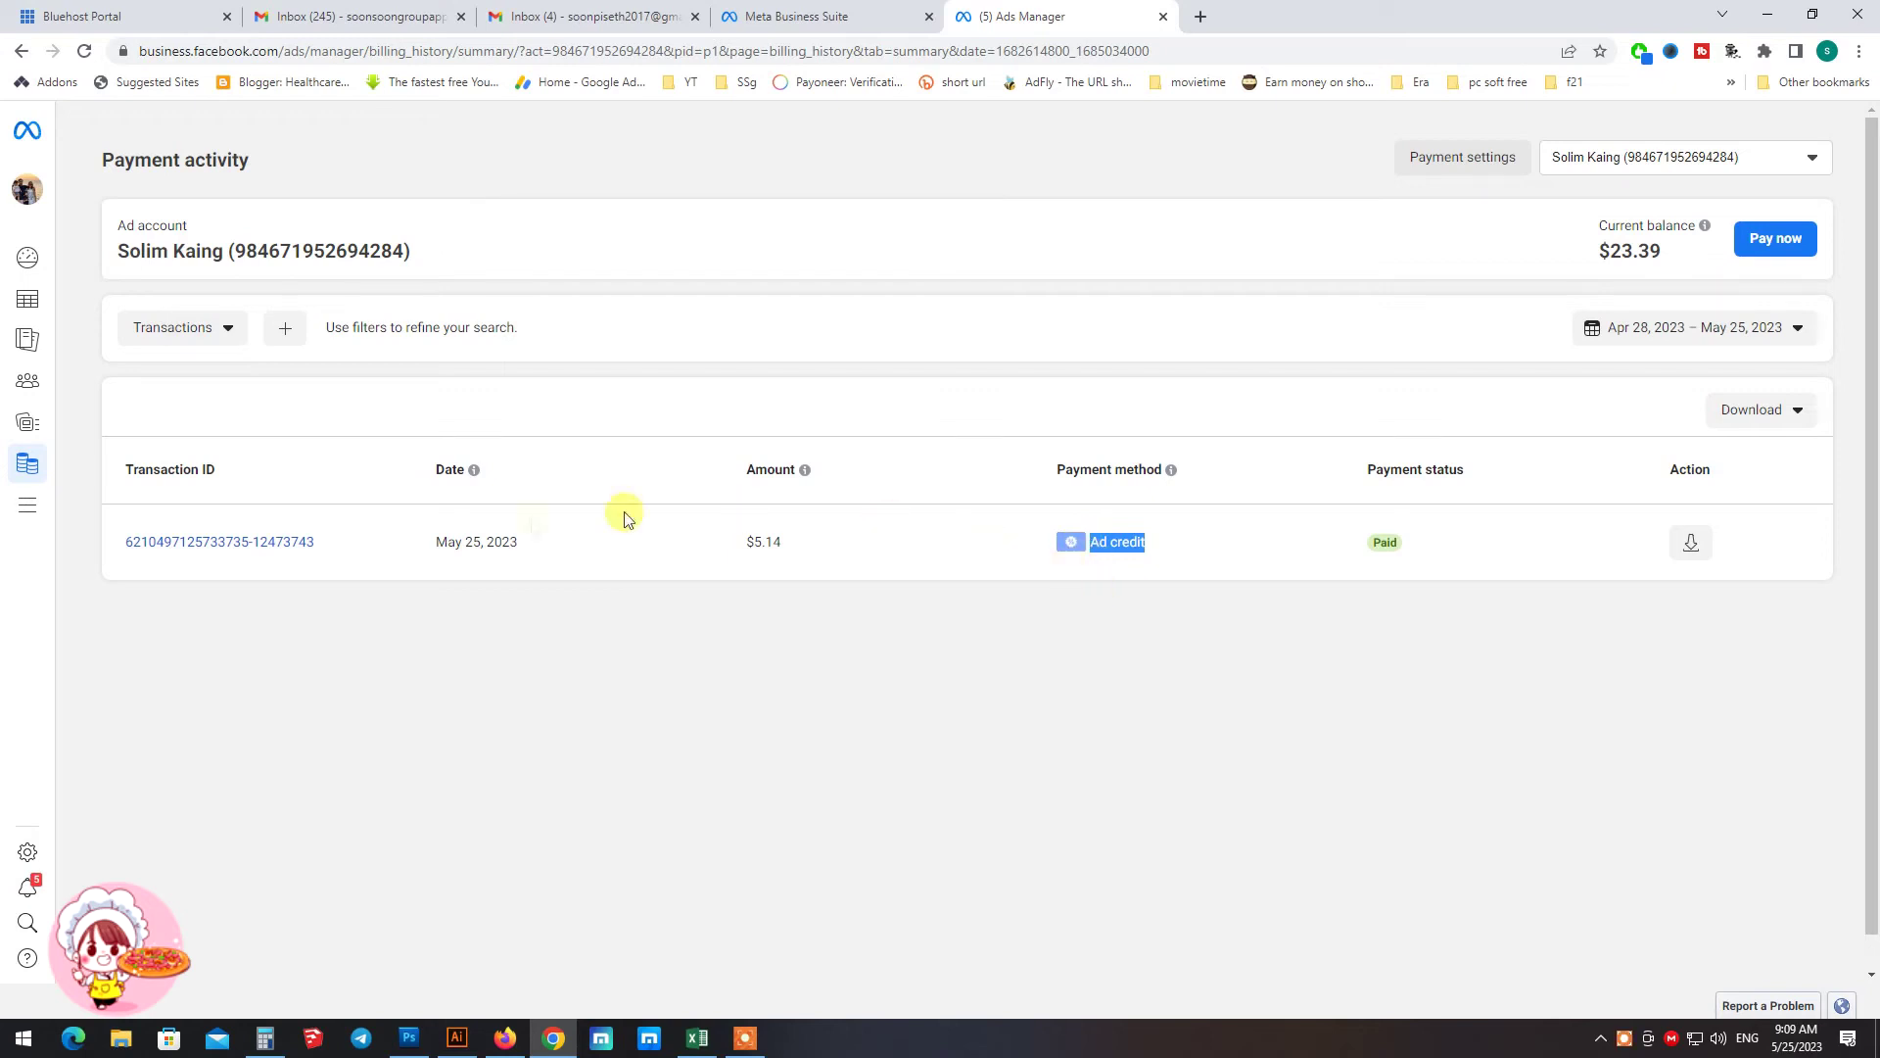
left_click(287, 546)
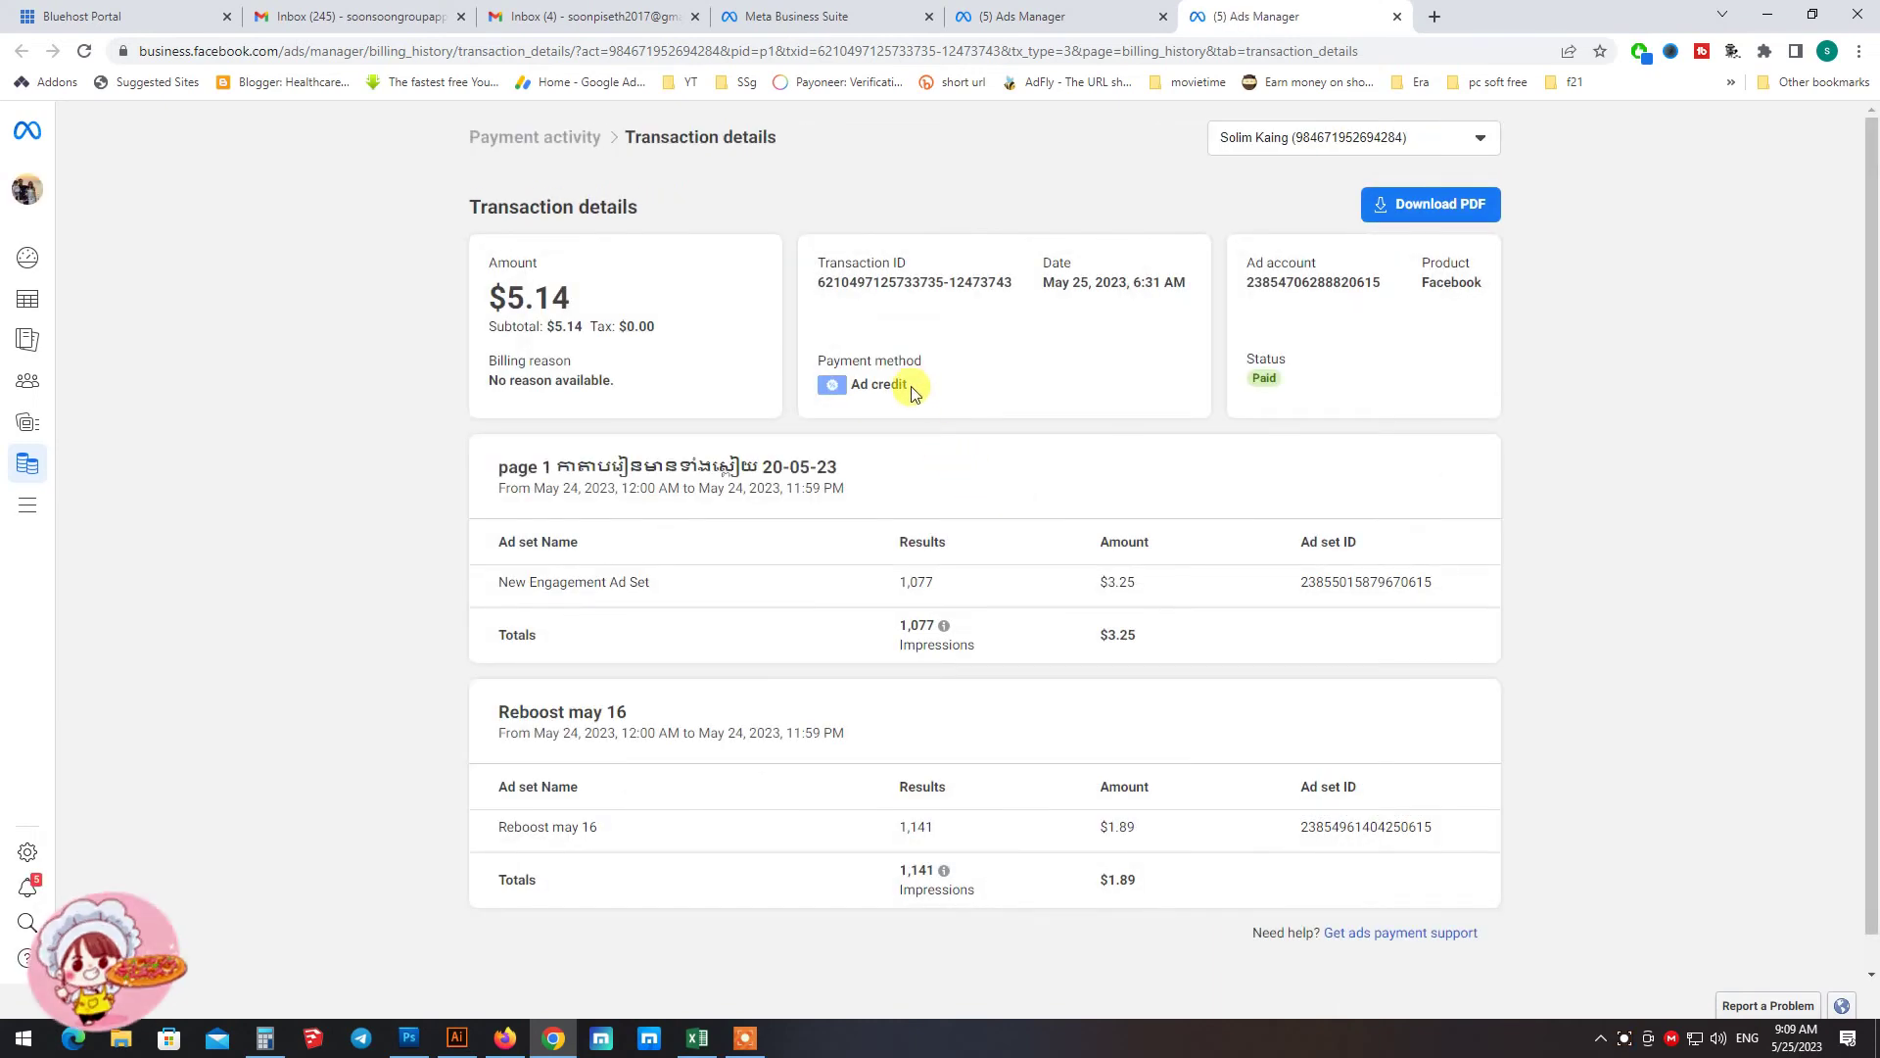
left_click_drag(910, 385, 844, 388)
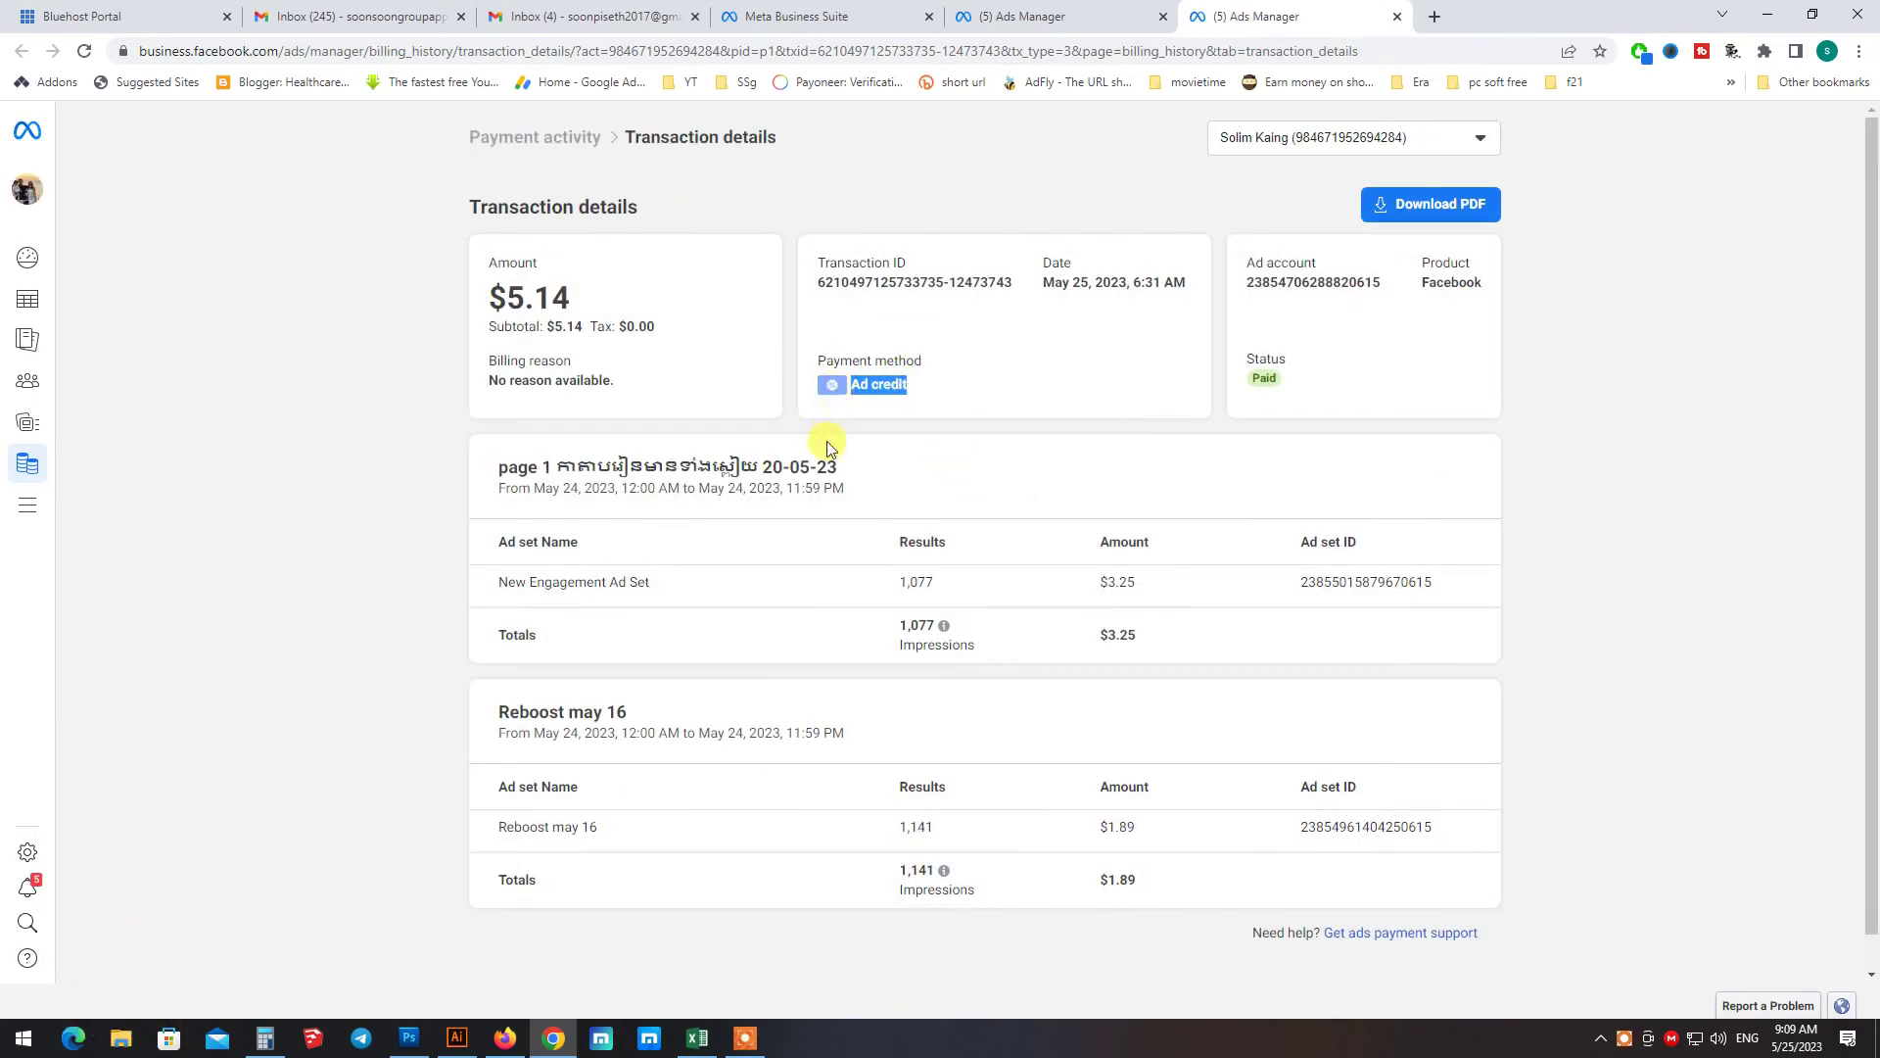
left_click_drag(482, 289, 585, 296)
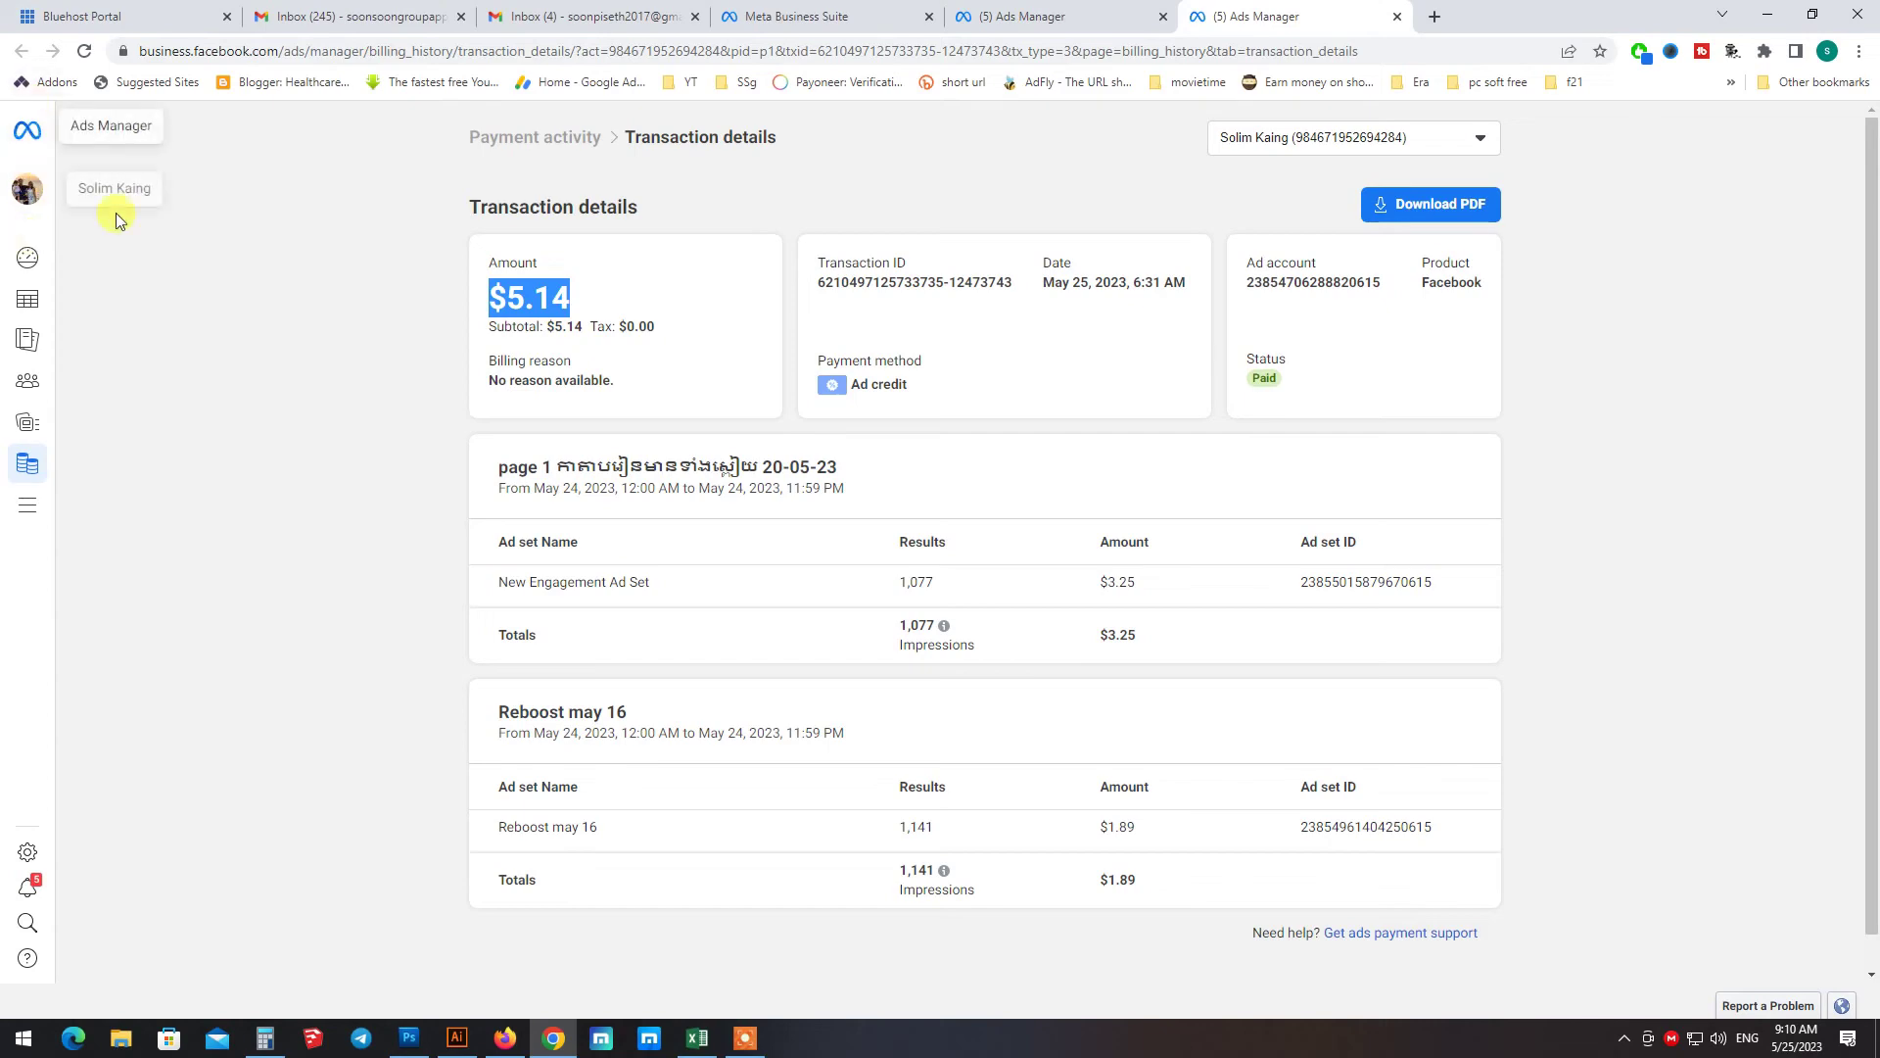
Open the ad account's payment settings and expand the ad credits to check the remaining amount and expiry date.
left_click(1124, 17)
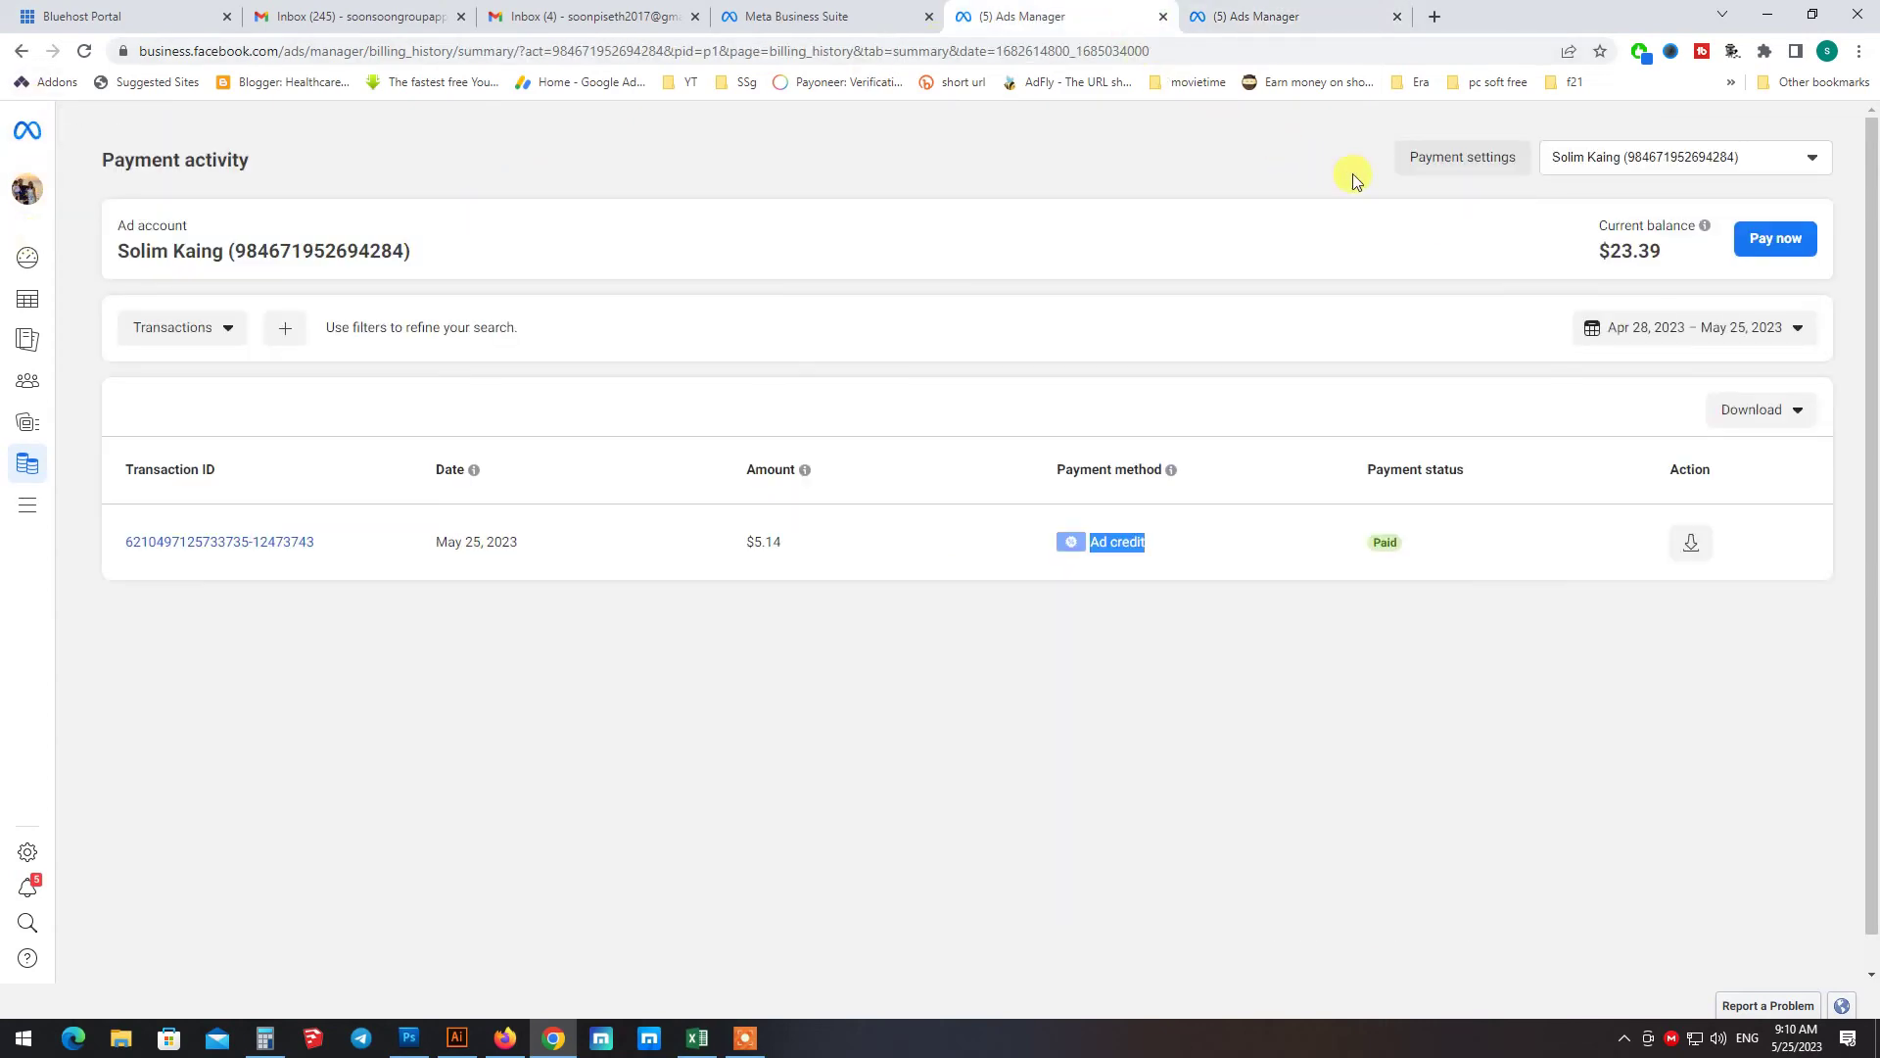
left_click(1465, 159)
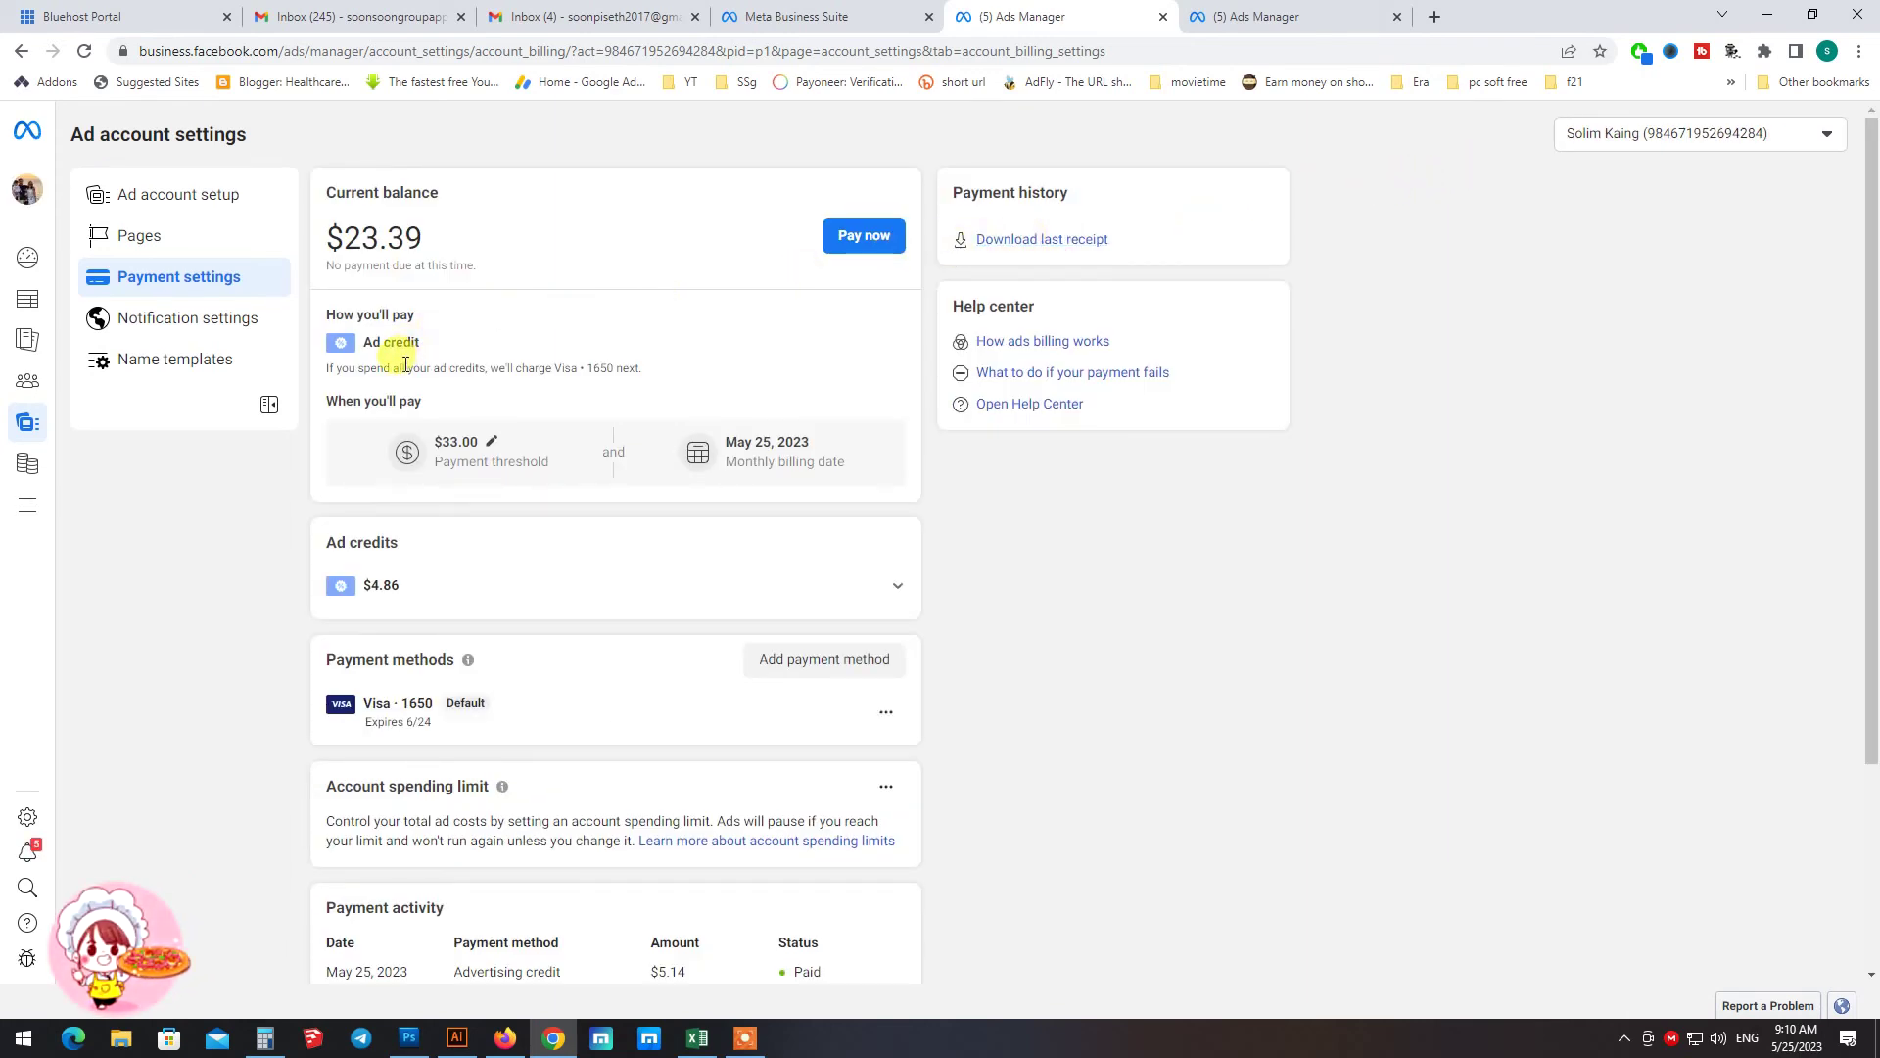
left_click_drag(372, 343, 428, 349)
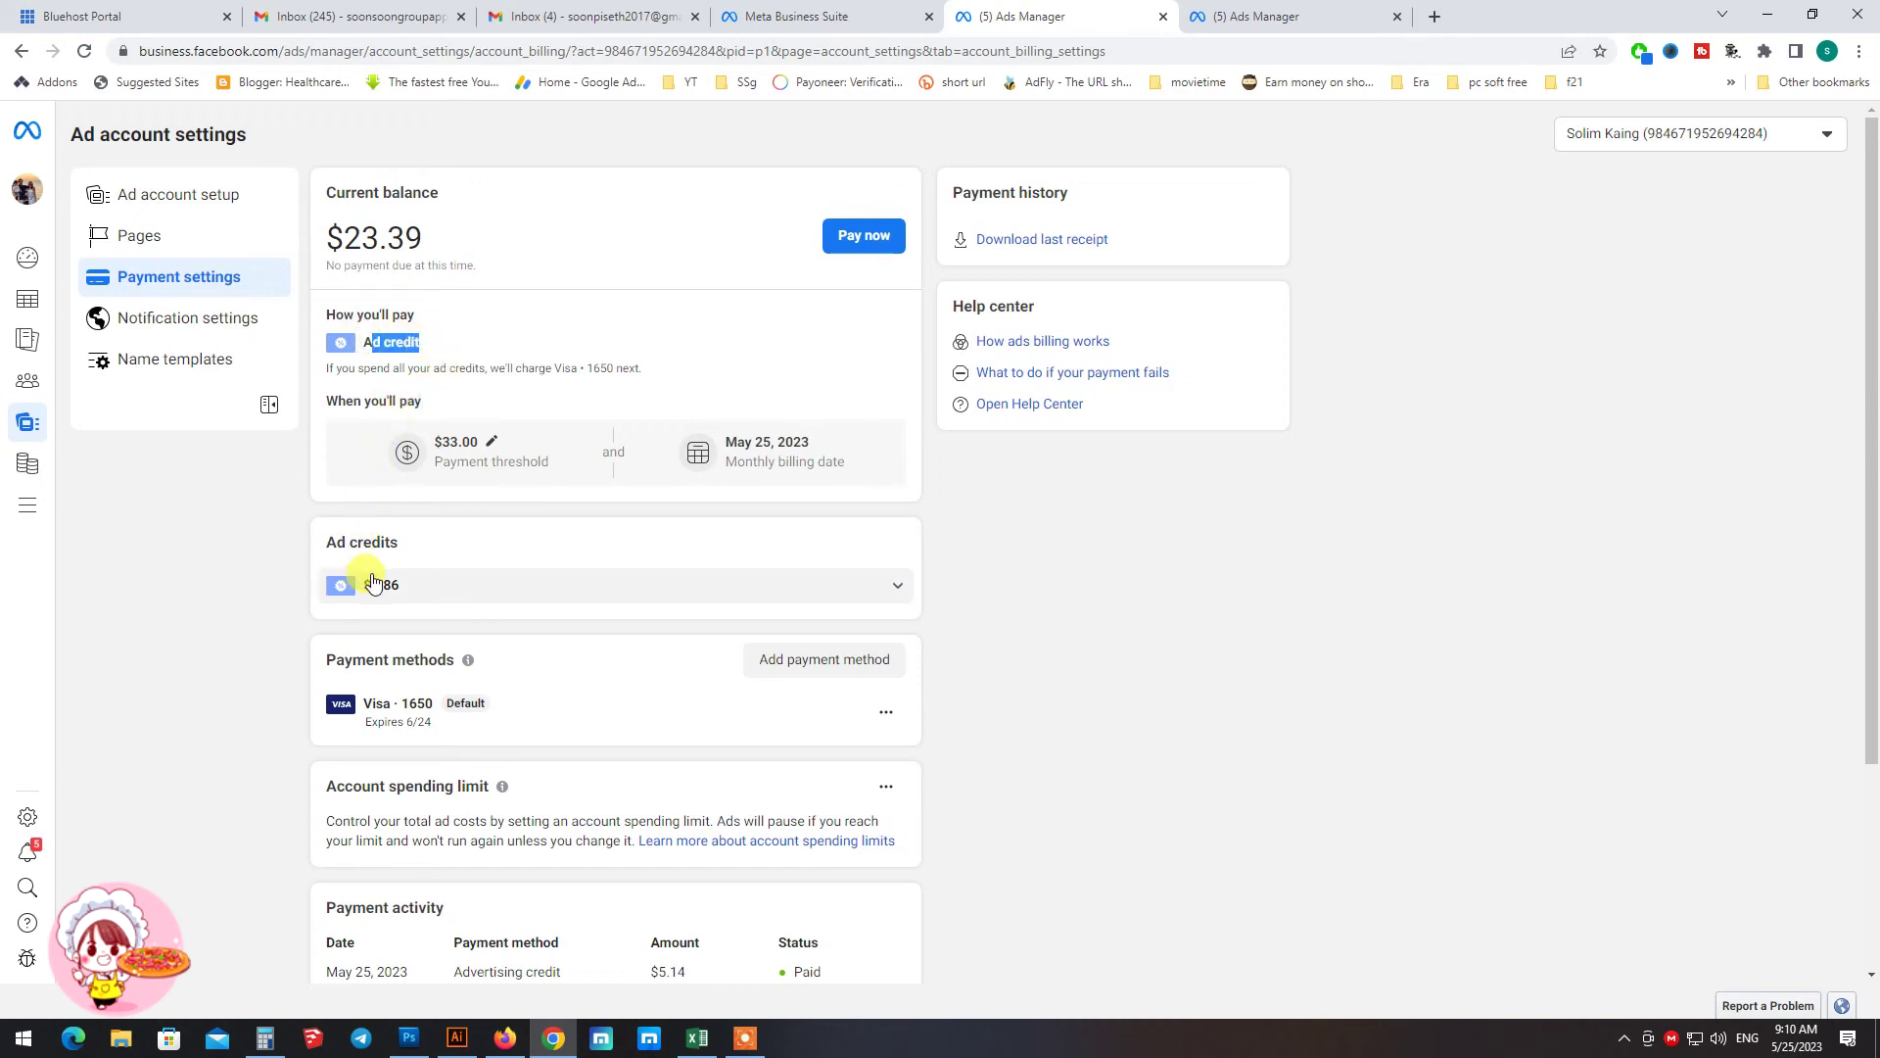
left_click(901, 590)
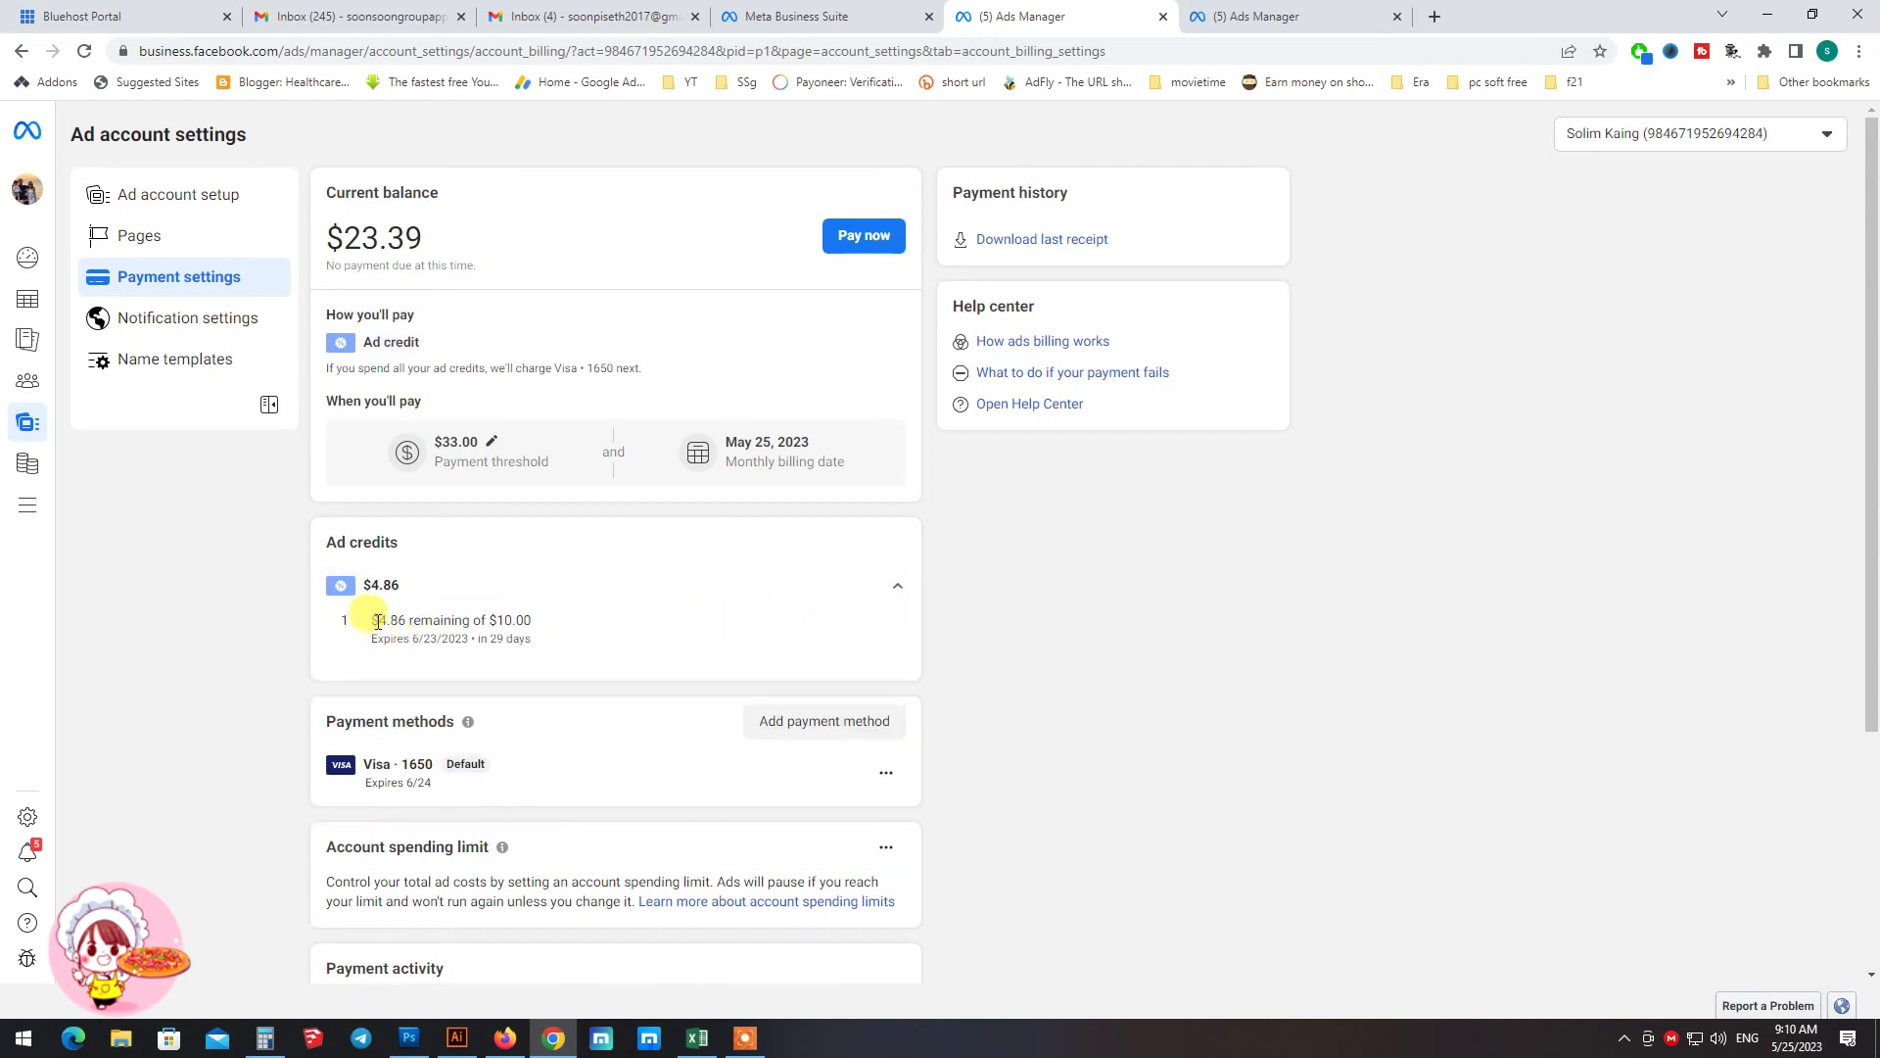
left_click_drag(377, 621, 409, 617)
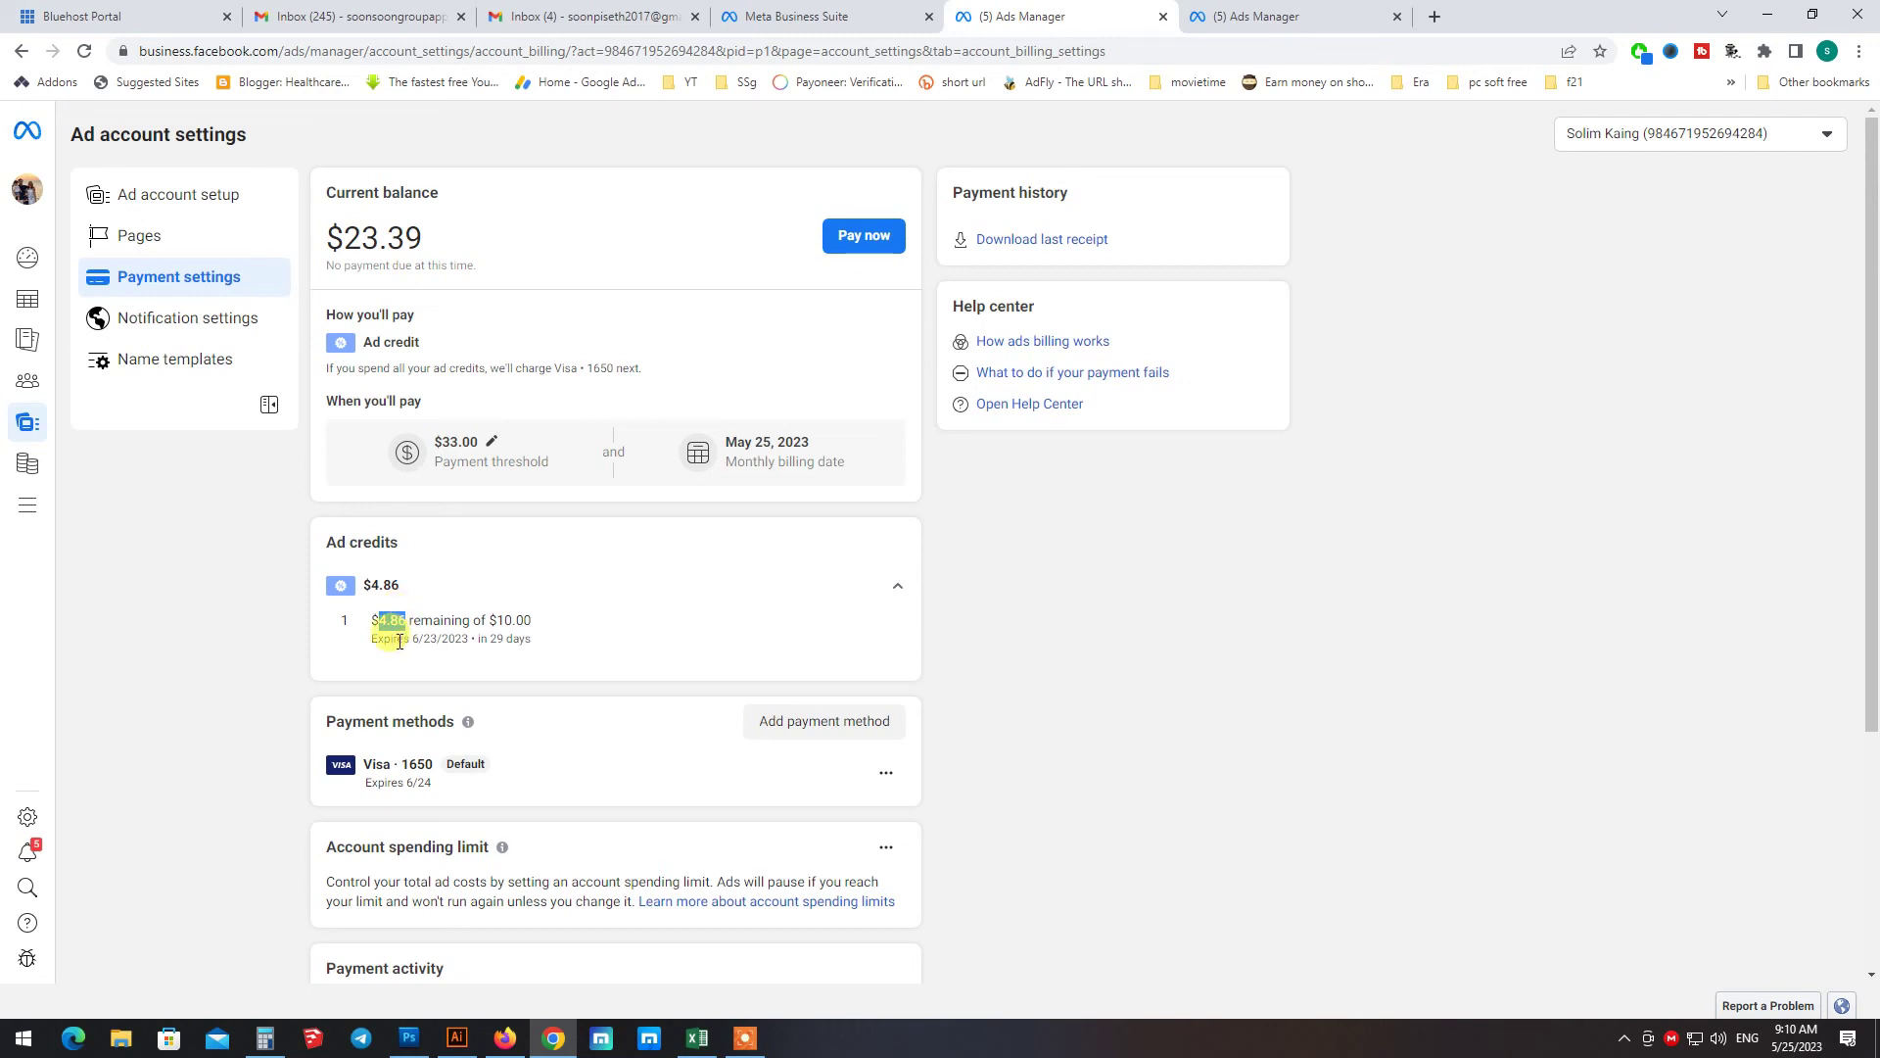
left_click_drag(401, 640, 560, 639)
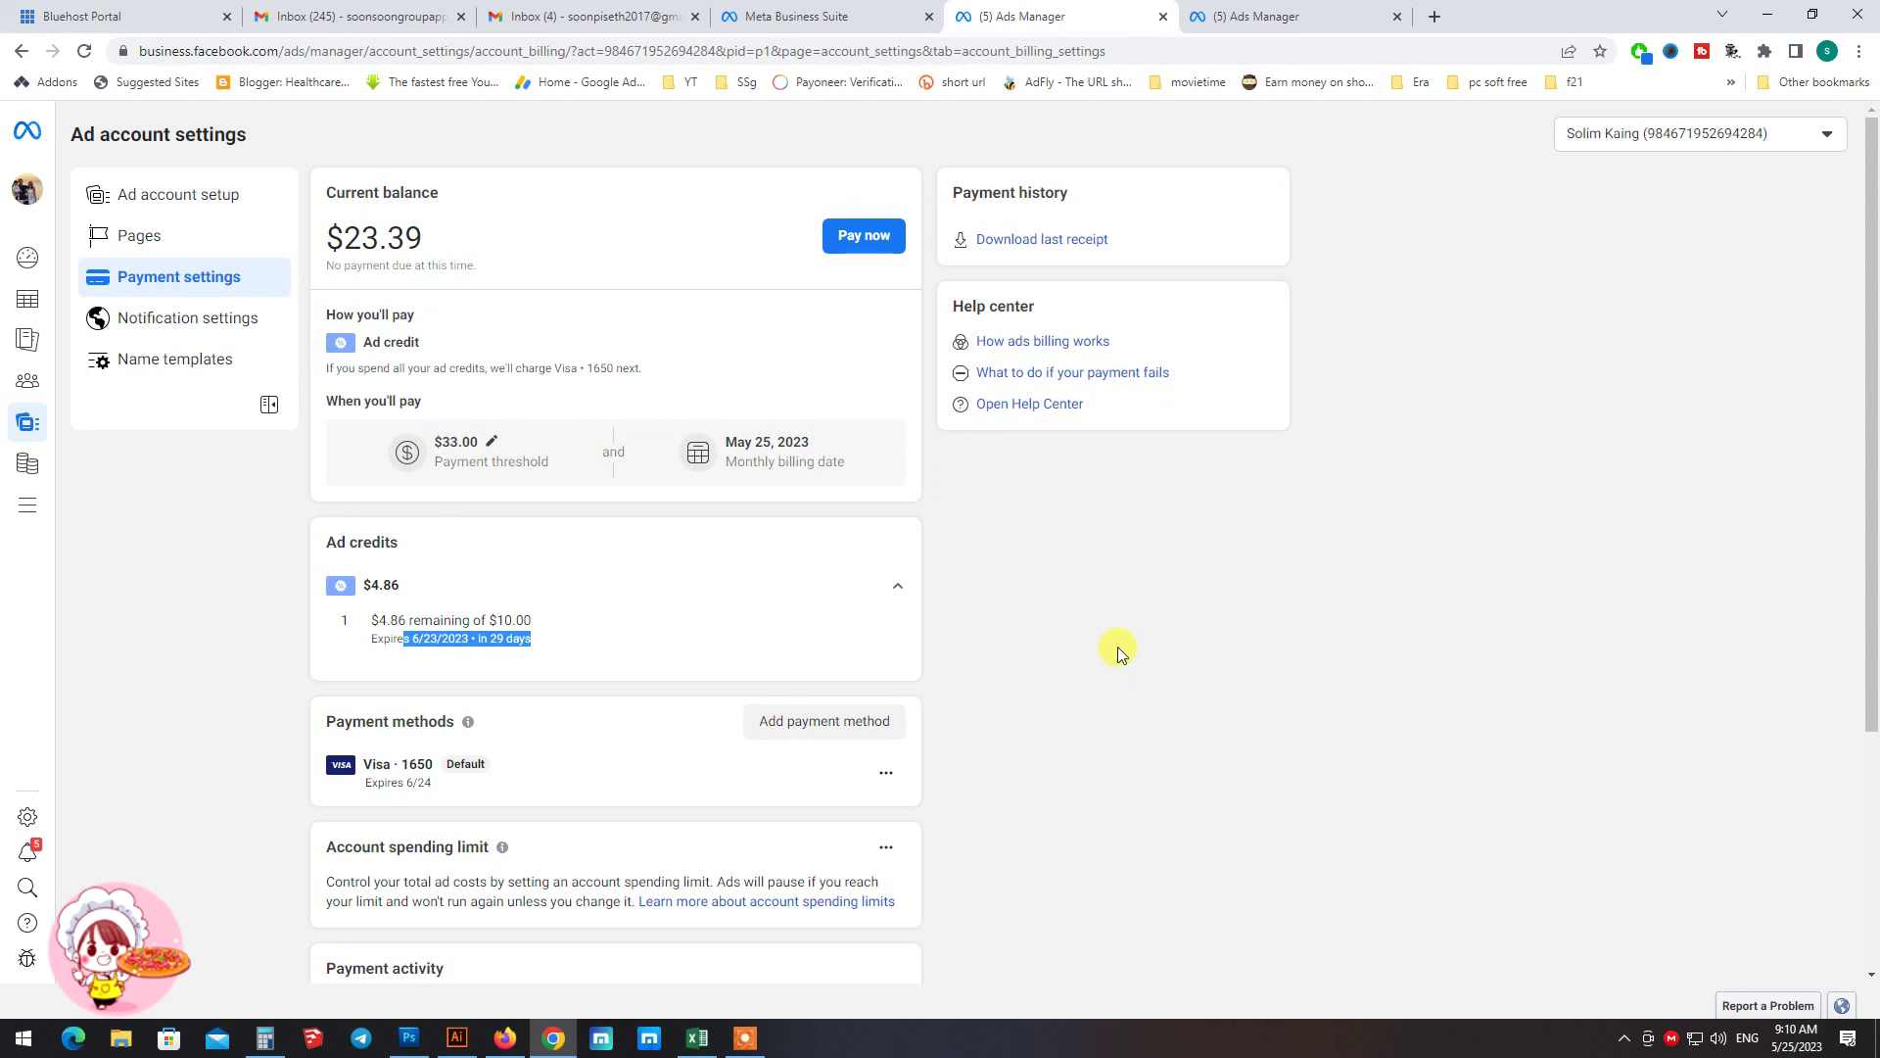
left_click(746, 1040)
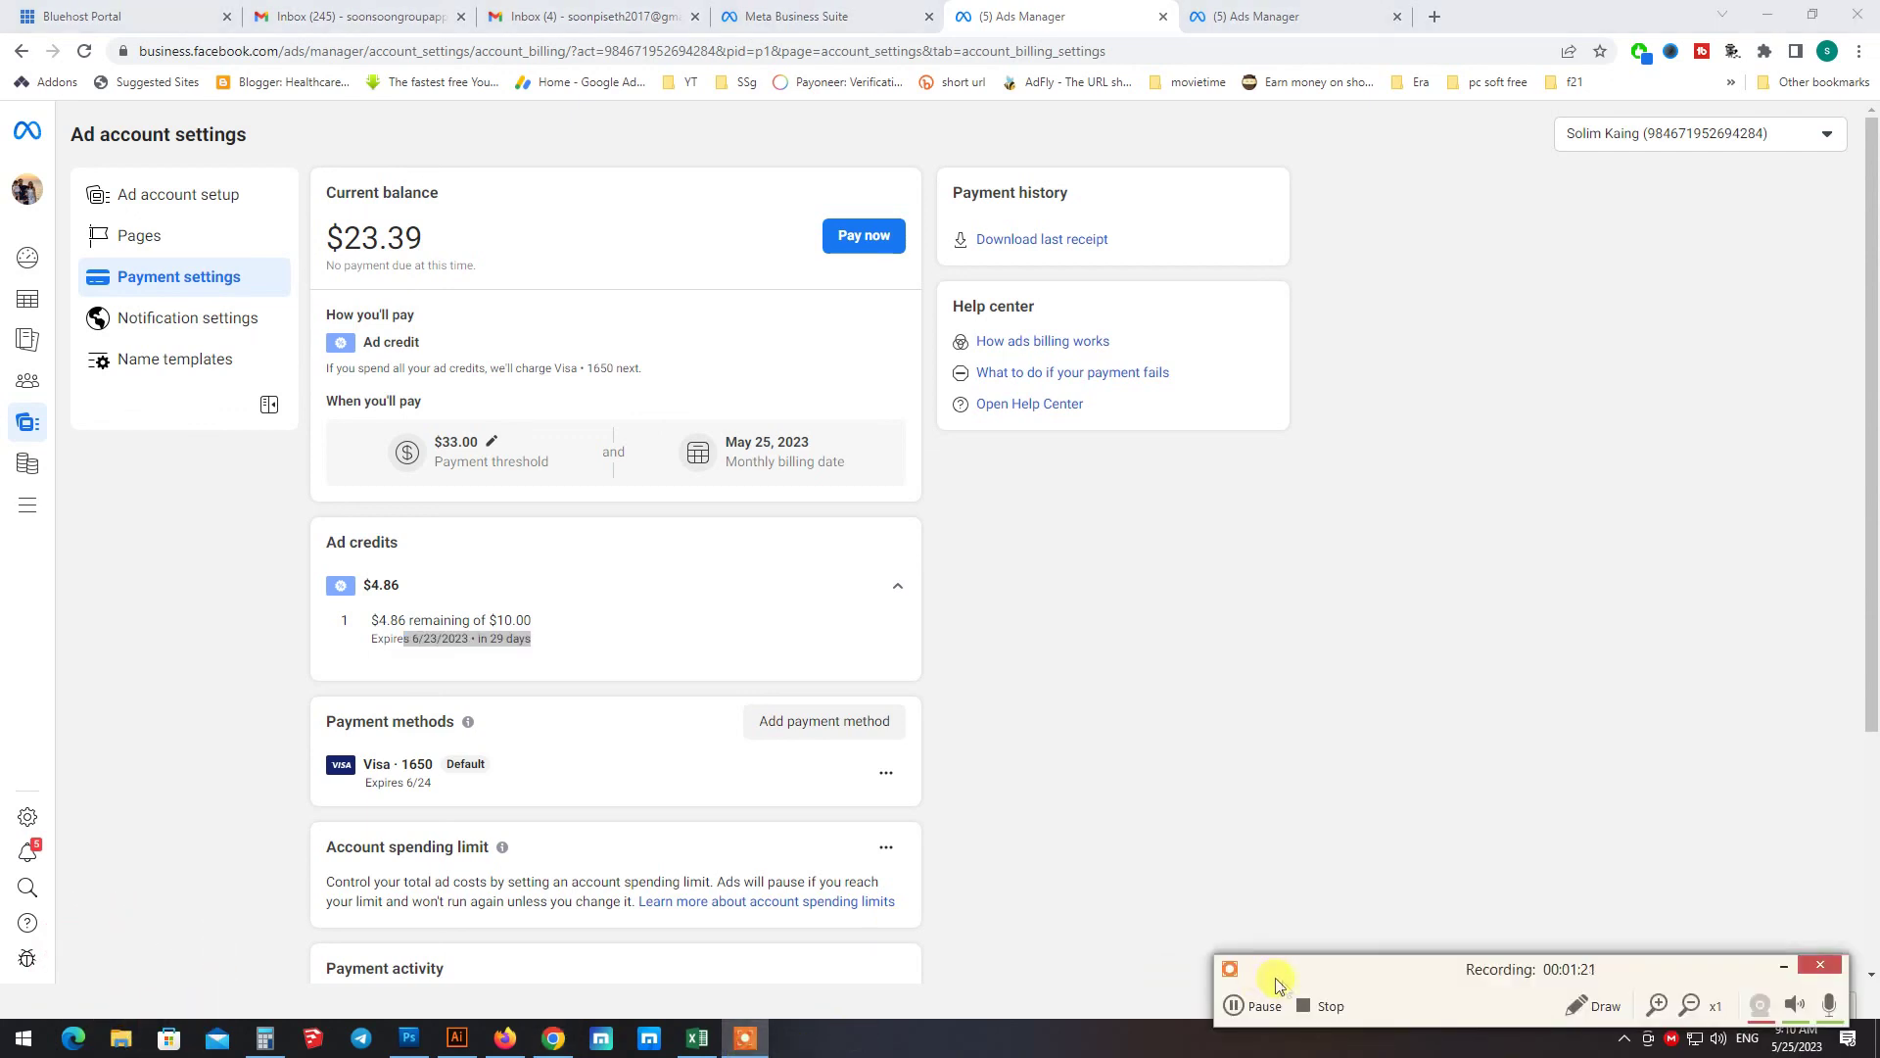